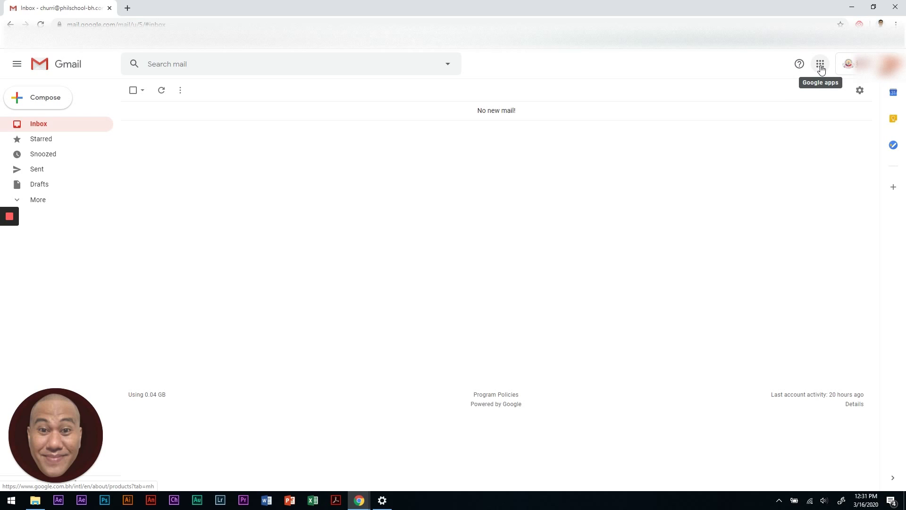
- In Gmail's apps grid, move Calendar after Slides and Meet to the start of row two
{"action": "left_click", "coordinate": [820, 68]}
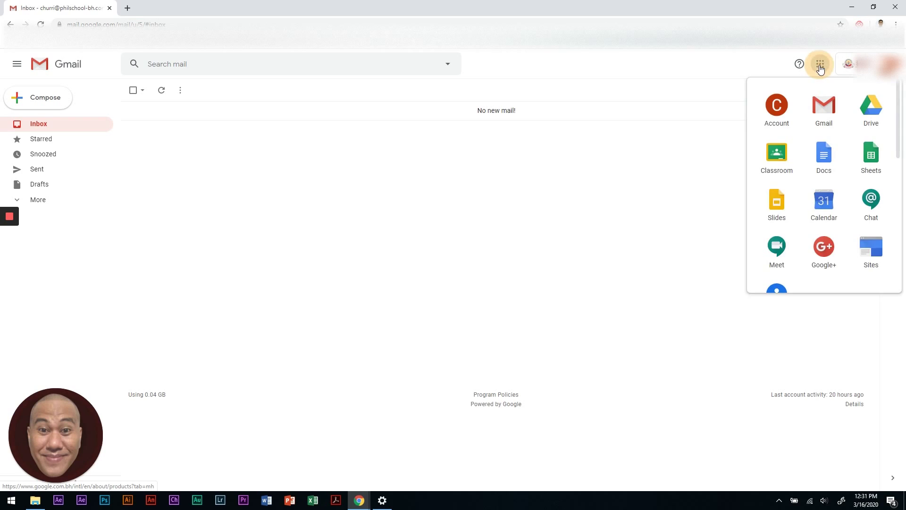
{"action": "scroll", "coordinate": [831, 199], "scroll_direction": "down", "scroll_amount": 8}
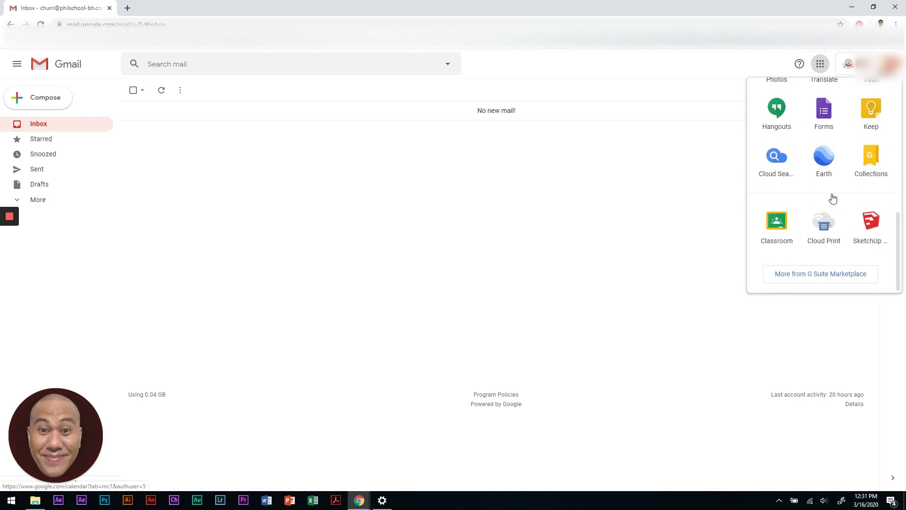
{"action": "scroll", "coordinate": [833, 198], "scroll_direction": "up", "scroll_amount": 8}
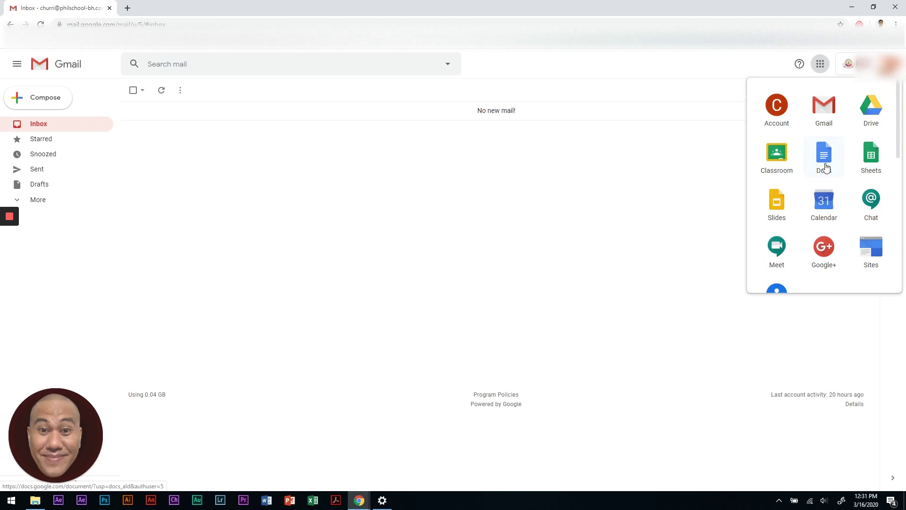
{"action": "left_click_drag", "start_coordinate": [822, 201], "coordinate": [823, 194]}
{"action": "left_click_drag", "start_coordinate": [784, 251], "coordinate": [788, 155]}
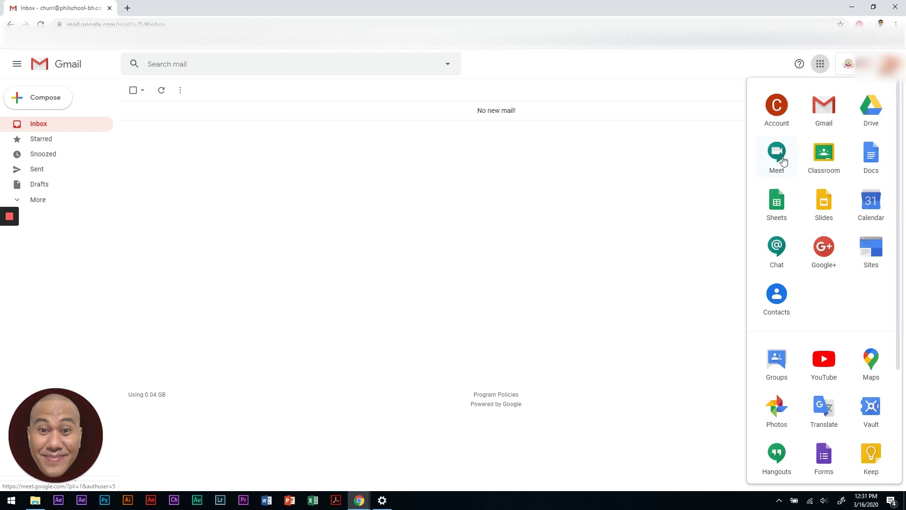
- Launch Google Meet from the apps grid in a new tab
{"action": "scroll", "coordinate": [808, 190], "scroll_direction": "down", "scroll_amount": 3}
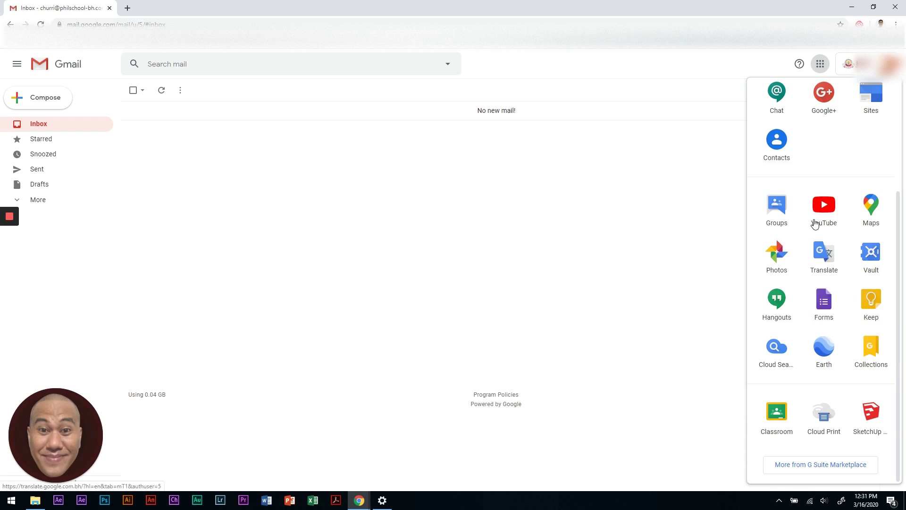
{"action": "scroll", "coordinate": [820, 217], "scroll_direction": "up", "scroll_amount": 3}
{"action": "scroll", "coordinate": [824, 245], "scroll_direction": "down", "scroll_amount": 3}
{"action": "scroll", "coordinate": [824, 259], "scroll_direction": "up", "scroll_amount": 3}
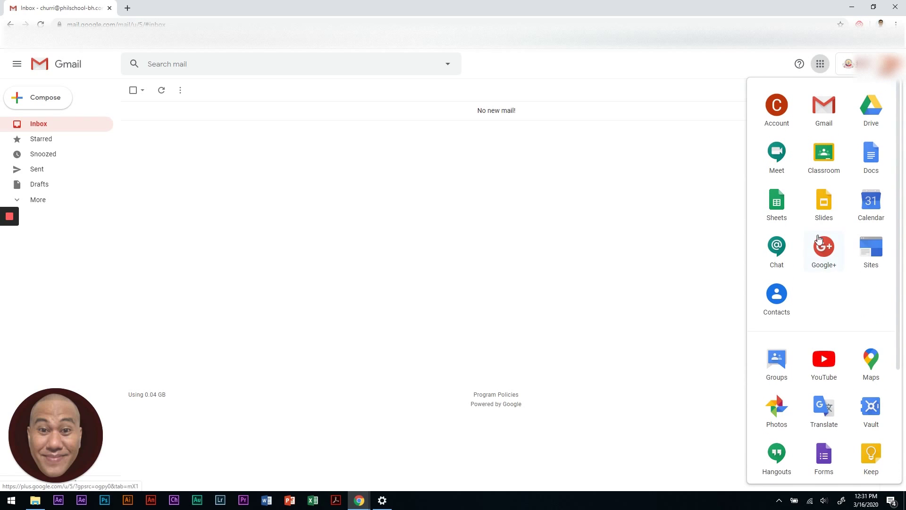
{"action": "left_click", "coordinate": [780, 161]}
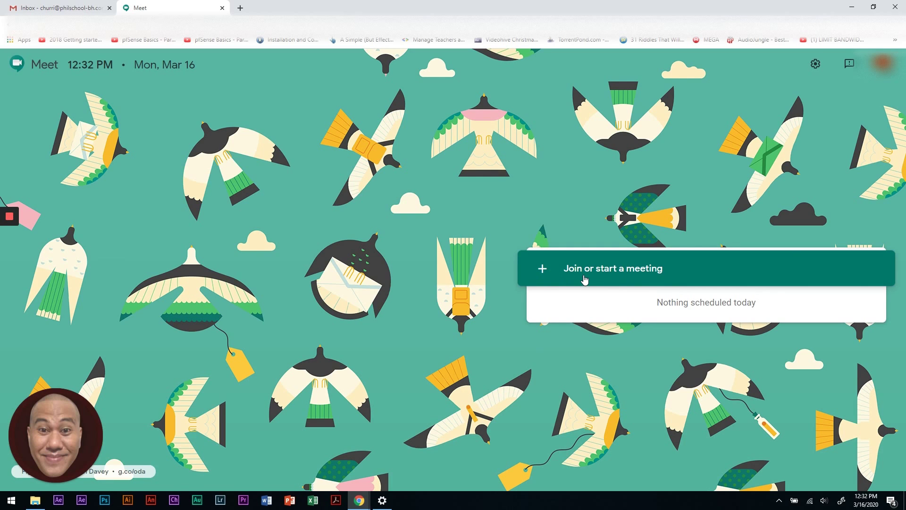
- Start a Meet meeting nicknamed 'English Online Class' and continue to its pre-join screen
{"action": "left_click", "coordinate": [642, 273]}
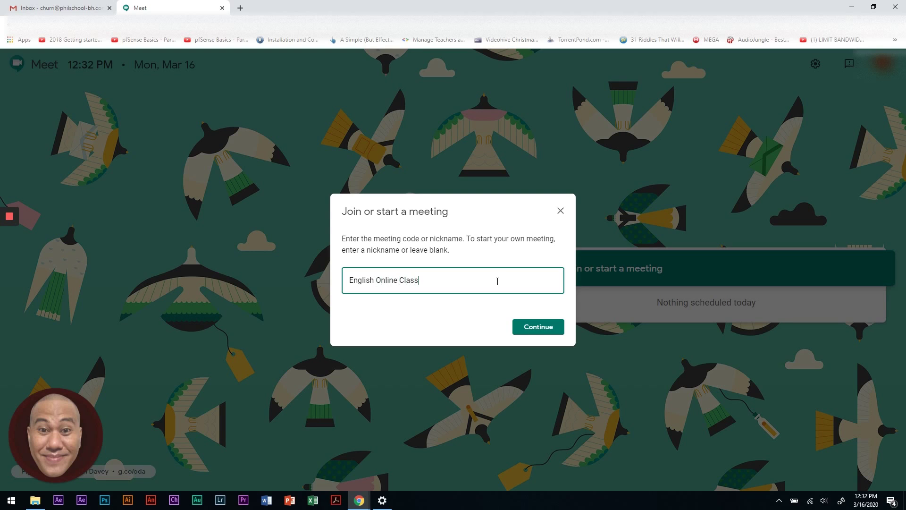
{"action": "left_click", "coordinate": [536, 327]}
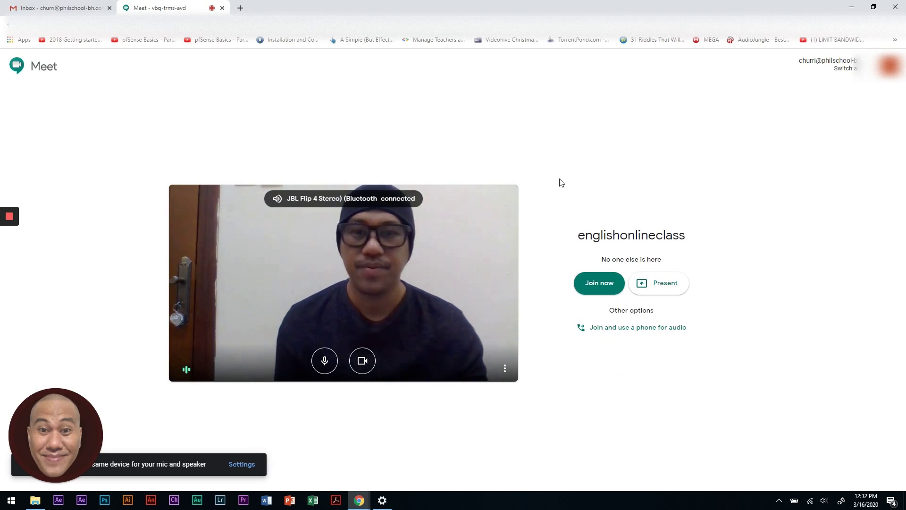
- Turn on captions from the camera preview's more-options menu, then reopen that menu
{"action": "left_click", "coordinate": [506, 369]}
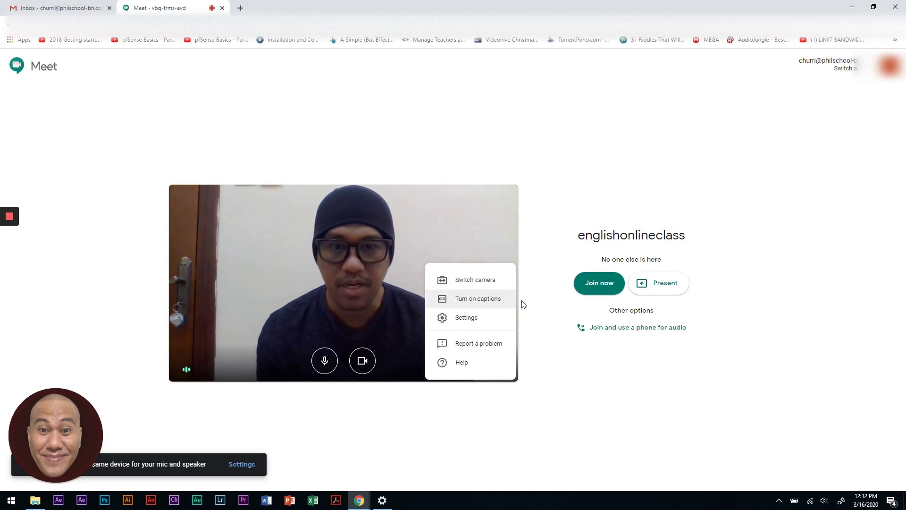
{"action": "left_click", "coordinate": [479, 300]}
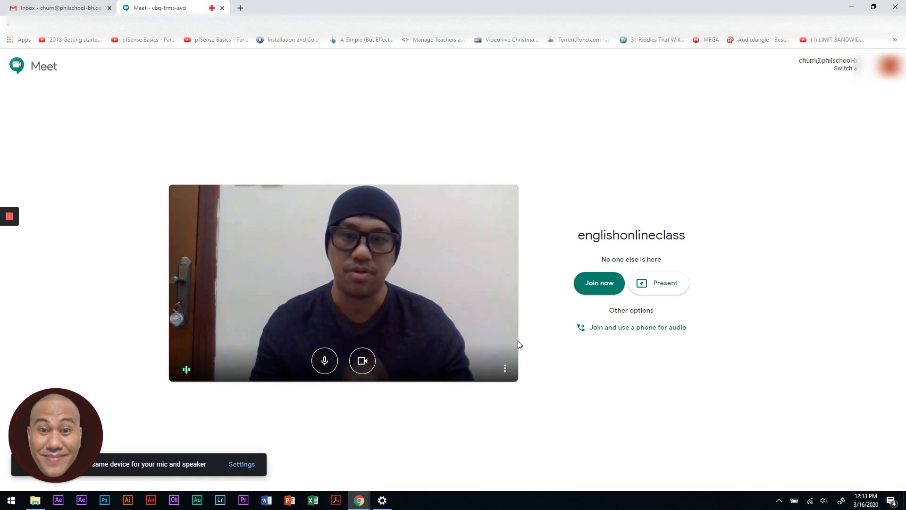
{"action": "left_click", "coordinate": [505, 367]}
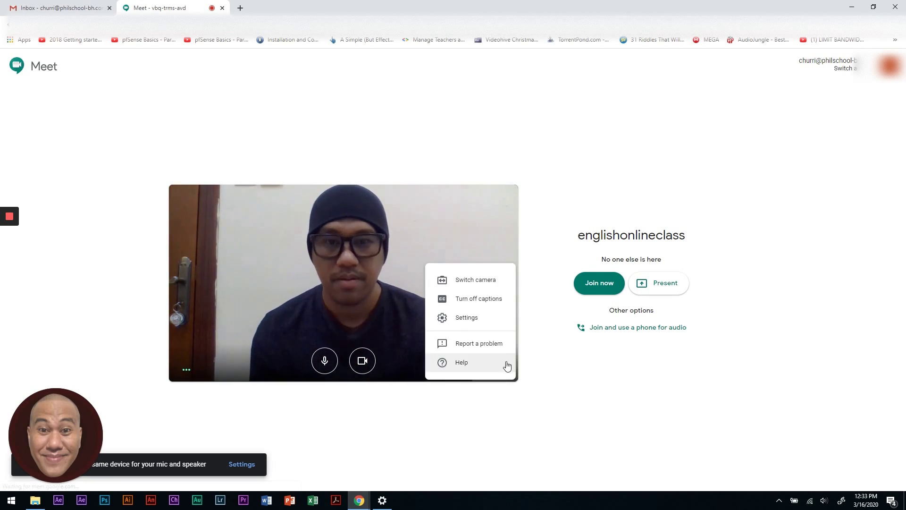
- Review microphone and speakers, keeping JBL Flip 4 speakers, and play a speaker test sound
{"action": "left_click", "coordinate": [482, 320]}
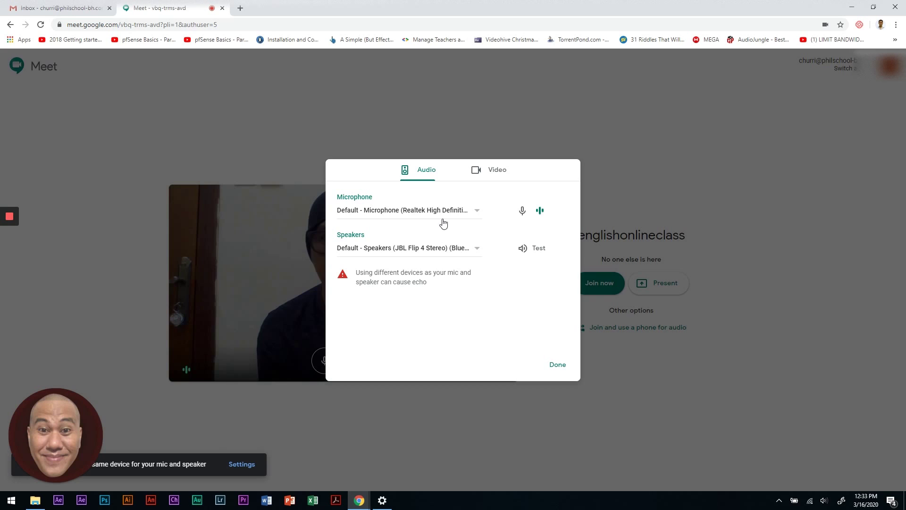
{"action": "left_click", "coordinate": [408, 248]}
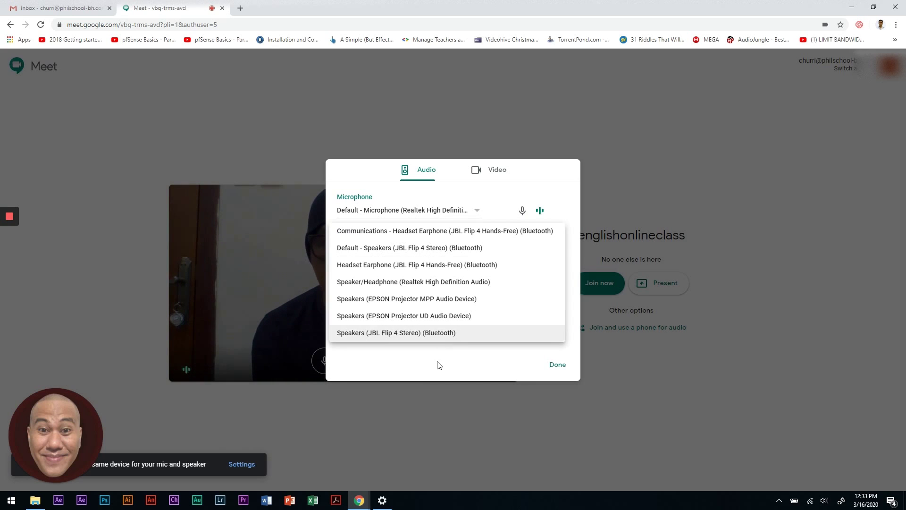
{"action": "left_click", "coordinate": [437, 332]}
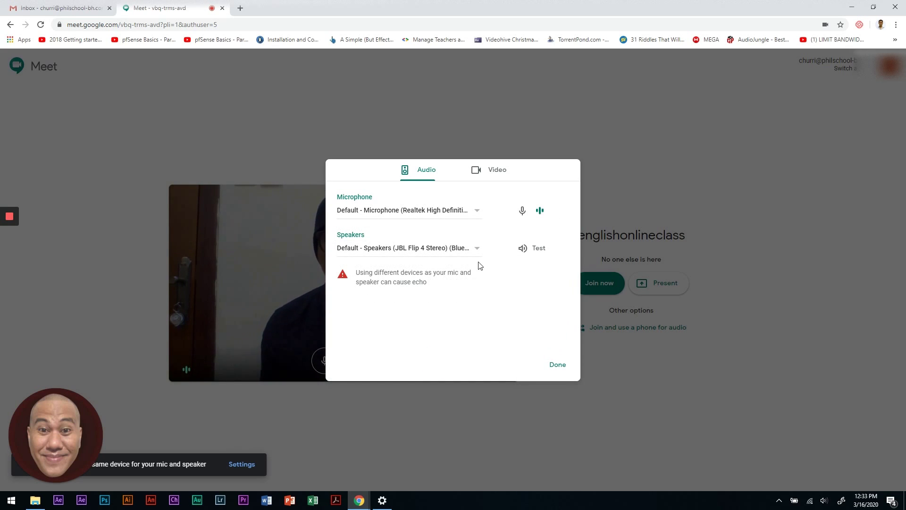
{"action": "left_click", "coordinate": [479, 213]}
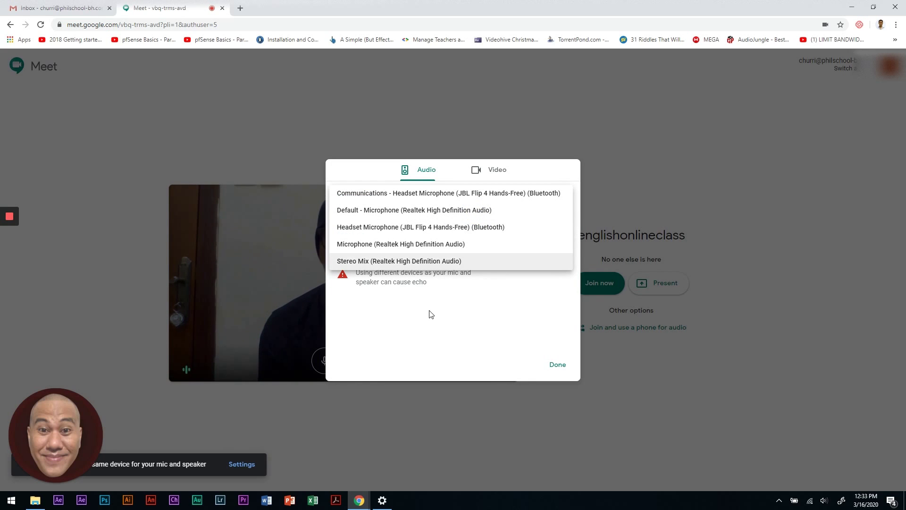
{"action": "left_click", "coordinate": [445, 329]}
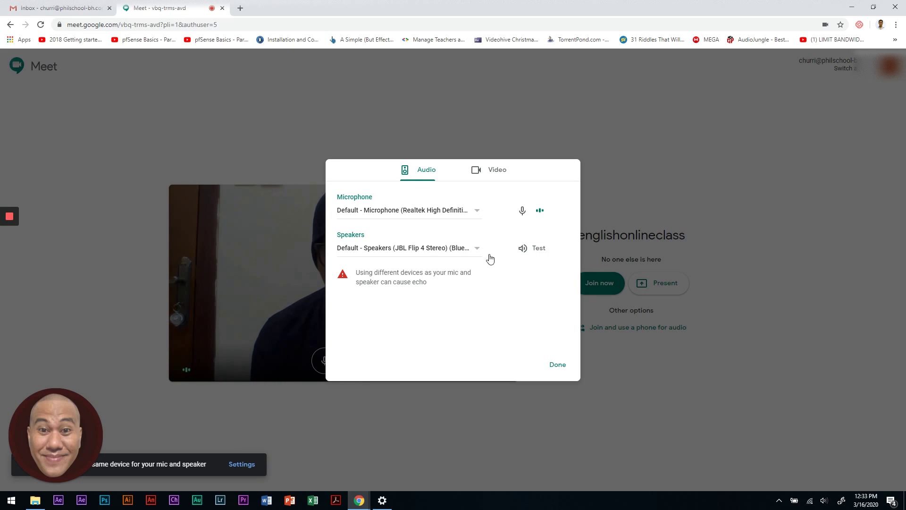
{"action": "left_click", "coordinate": [525, 251]}
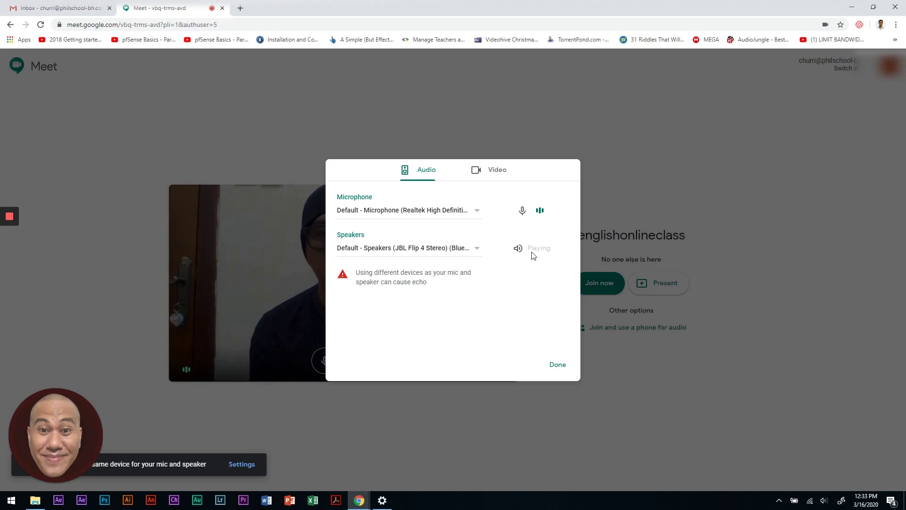
{"action": "left_click", "coordinate": [520, 247]}
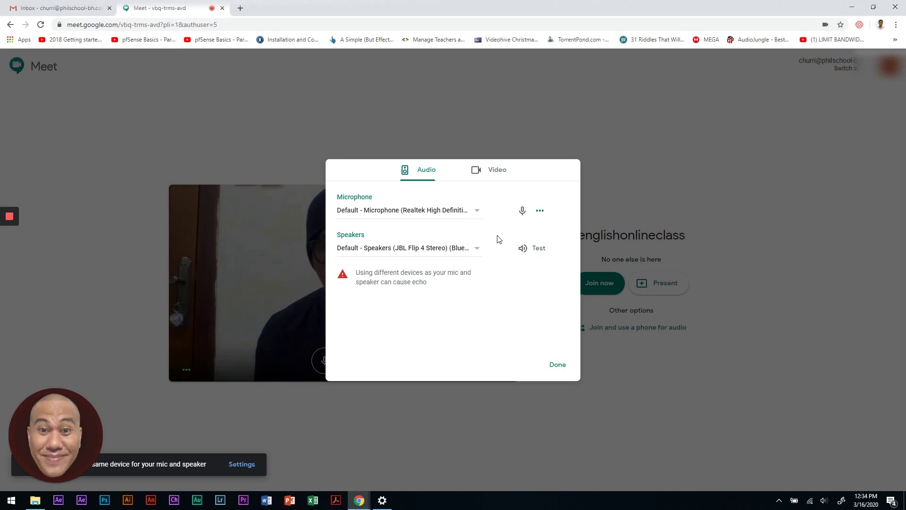
- In Video settings, keep 720p send resolution and the HP TrueVision HD camera
{"action": "left_click", "coordinate": [491, 174]}
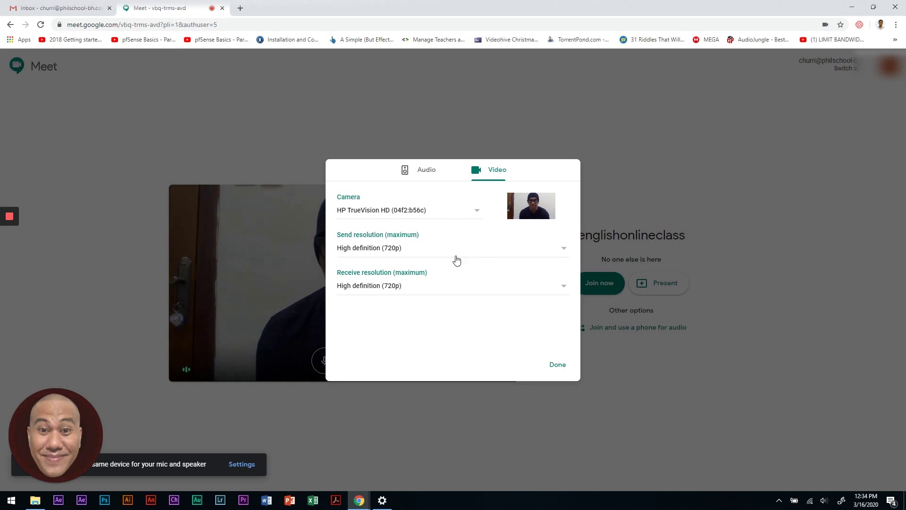
{"action": "left_click", "coordinate": [558, 253]}
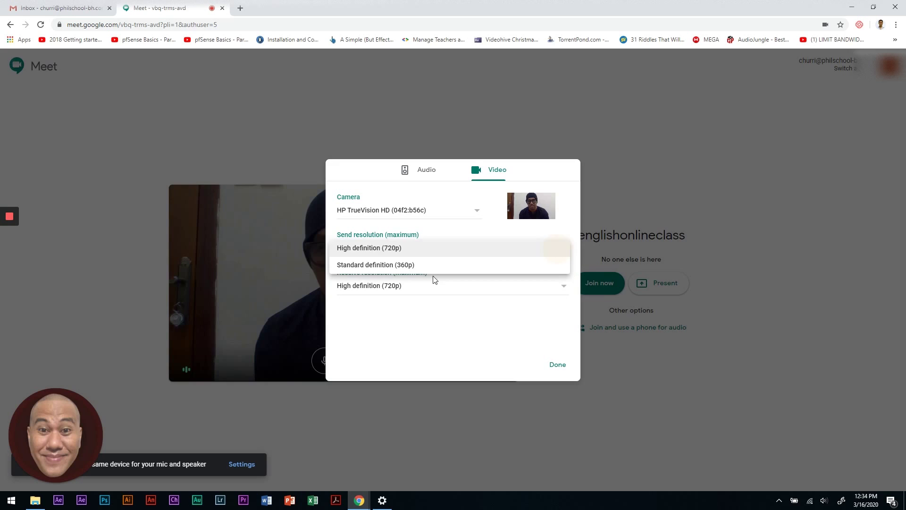
{"action": "left_click", "coordinate": [437, 337]}
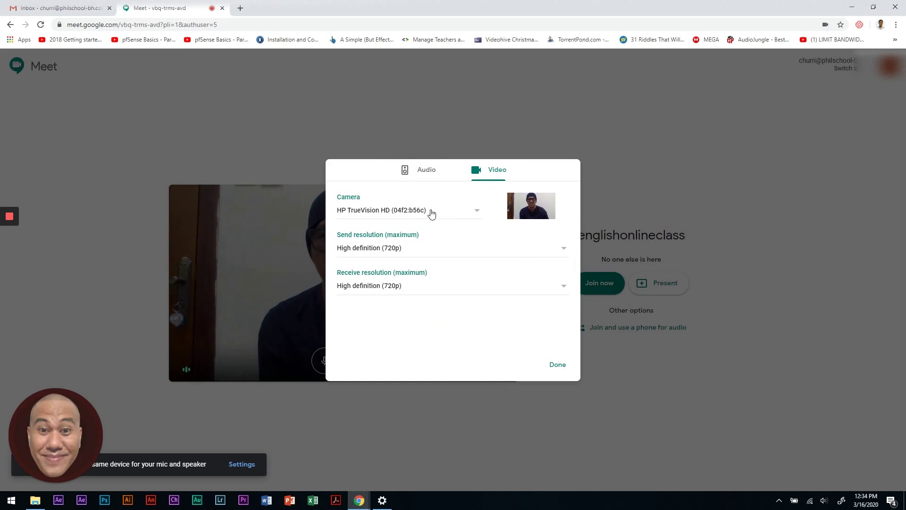
{"action": "left_click", "coordinate": [467, 218]}
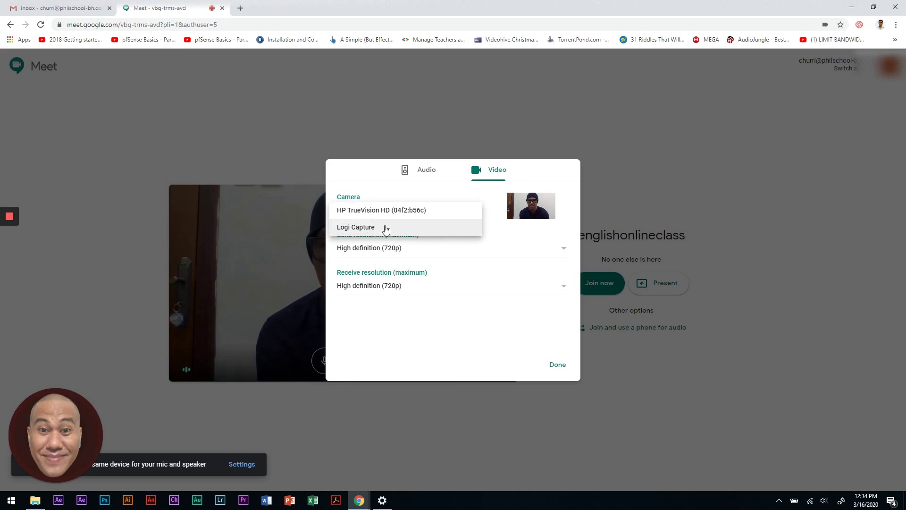
{"action": "left_click", "coordinate": [455, 329]}
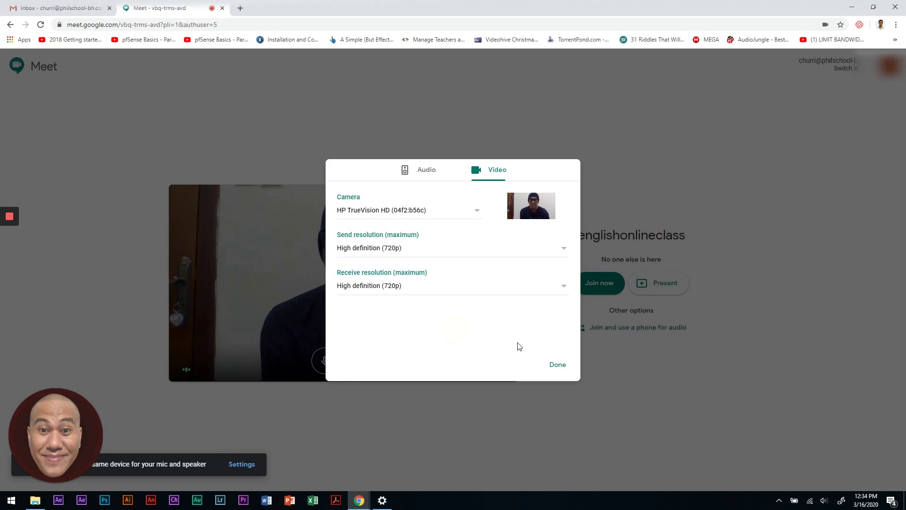
- Close settings, join the englishonlineclass meeting, and select its full meeting link
{"action": "left_click", "coordinate": [558, 365]}
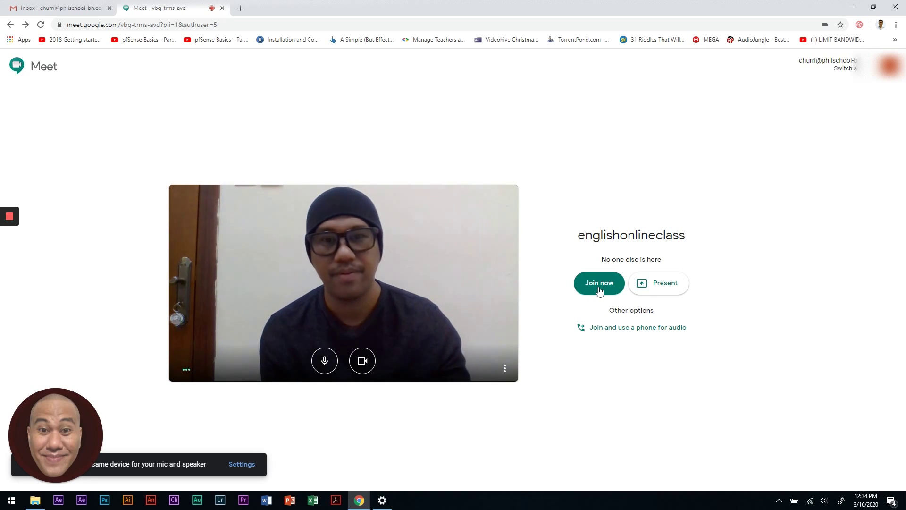
{"action": "left_click", "coordinate": [599, 288]}
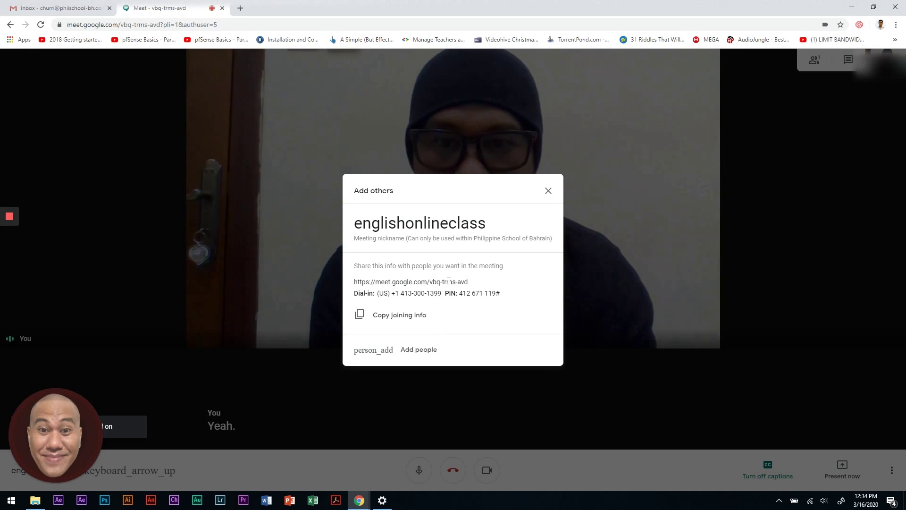
{"action": "triple_click", "coordinate": [410, 282]}
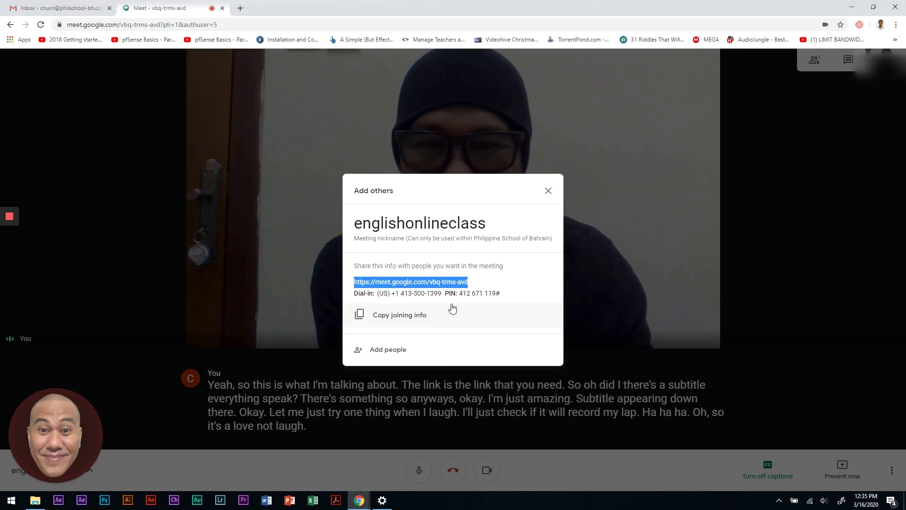
- Re-highlight the meeting link and copy the full joining info with dial-in number and PIN
{"action": "left_click", "coordinate": [436, 291]}
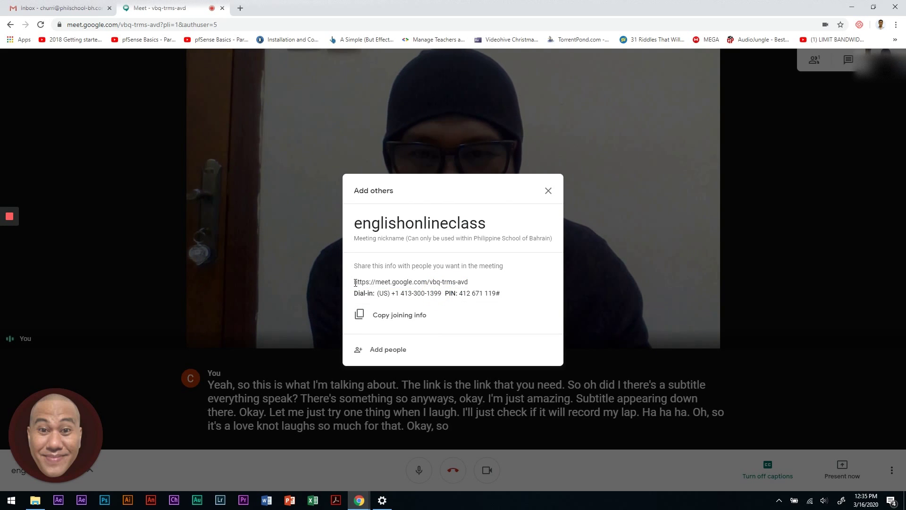
{"action": "left_click_drag", "start_coordinate": [355, 282], "coordinate": [477, 282]}
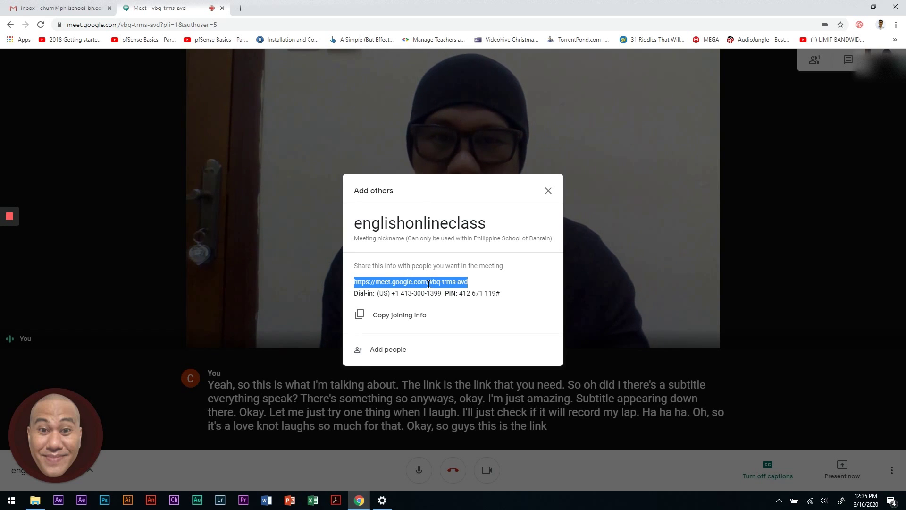
{"action": "left_click", "coordinate": [452, 295]}
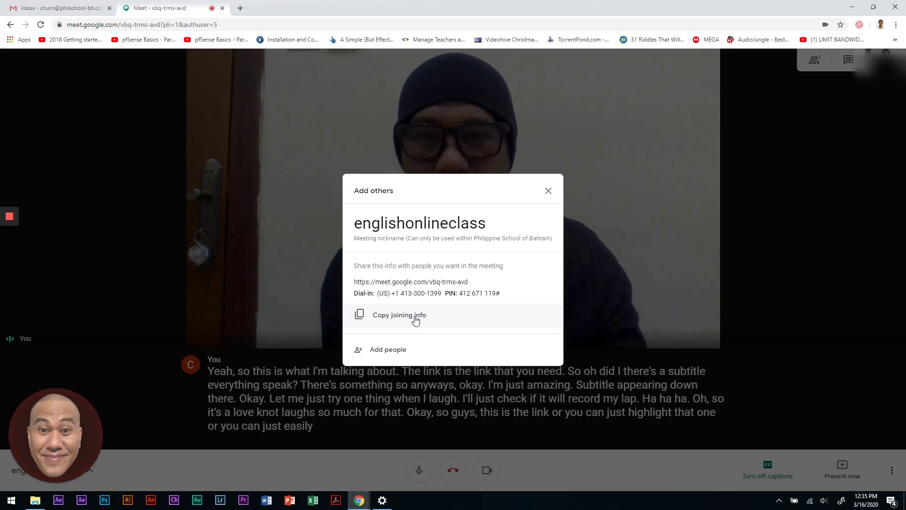
{"action": "left_click", "coordinate": [412, 320]}
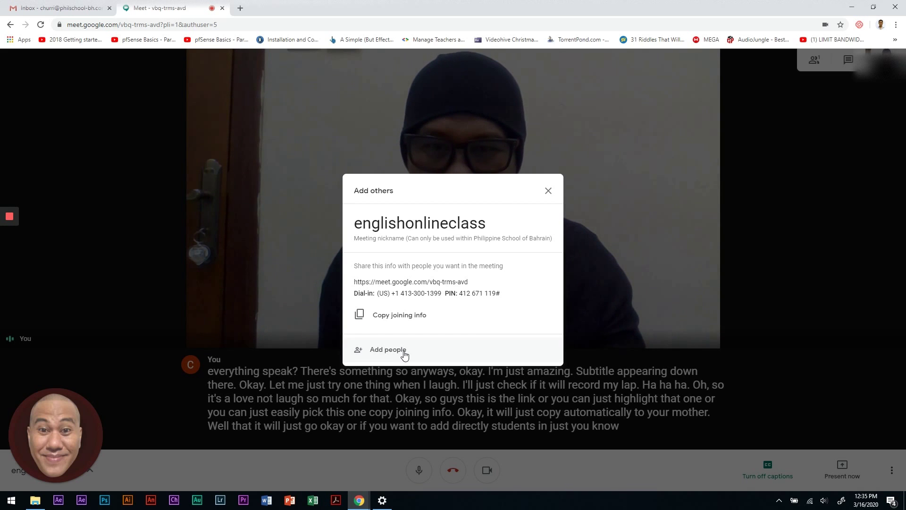
- Search a contact in the Add people window, close it, and return to the Gmail inbox
{"action": "left_click", "coordinate": [405, 355]}
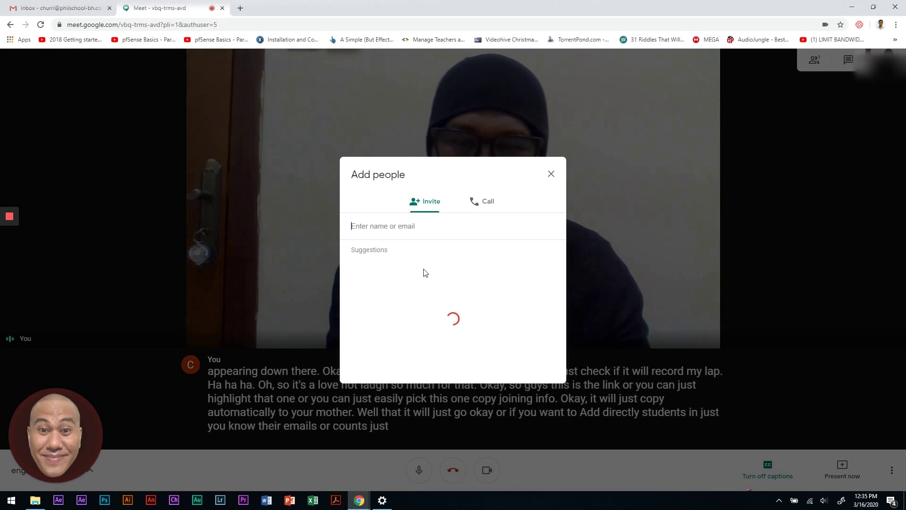
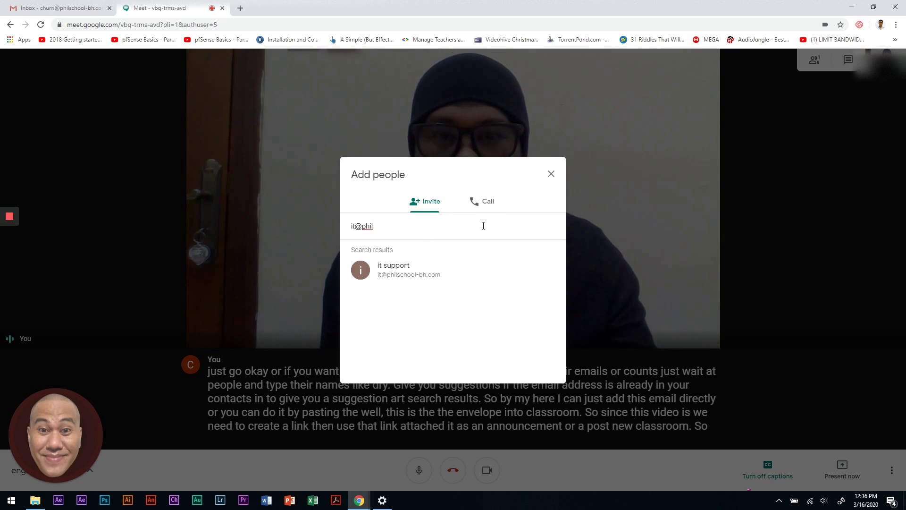
{"action": "left_click", "coordinate": [551, 175]}
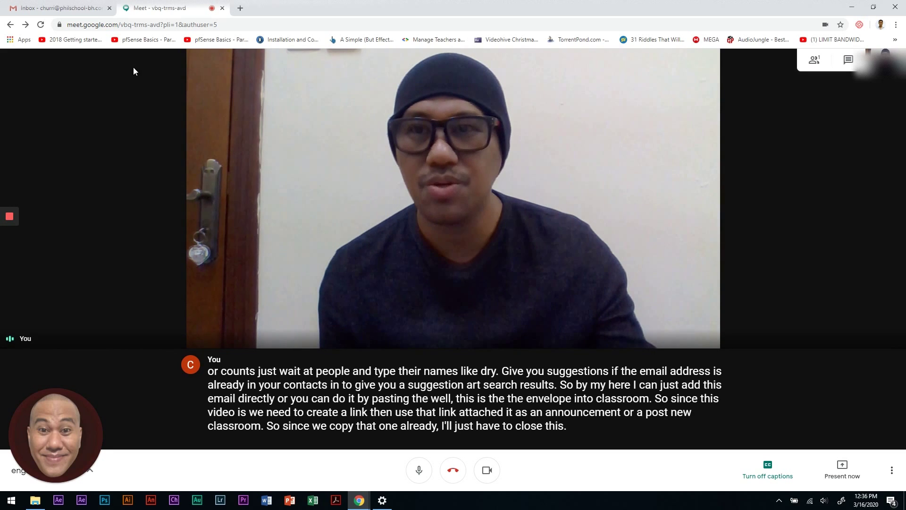
{"action": "left_click", "coordinate": [68, 10]}
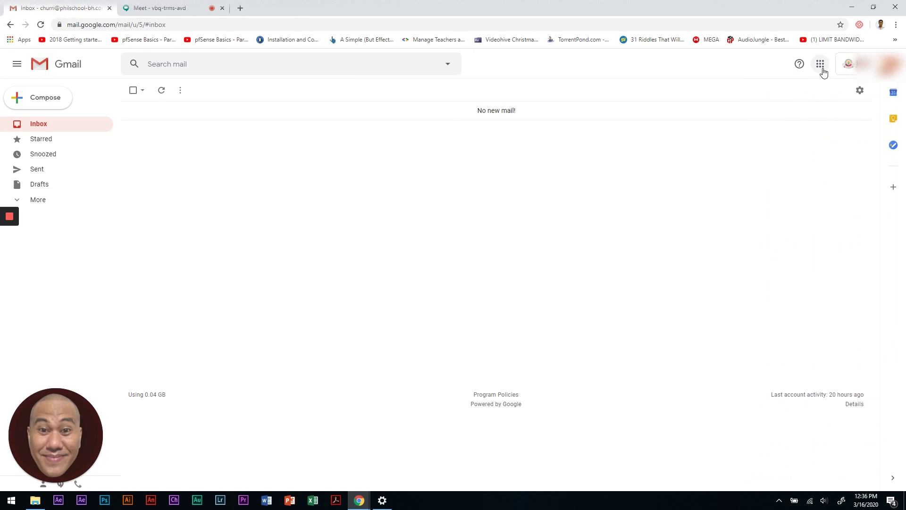
- Open Google Classroom from Gmail's apps grid to see the English Online Class course
{"action": "left_click", "coordinate": [821, 69]}
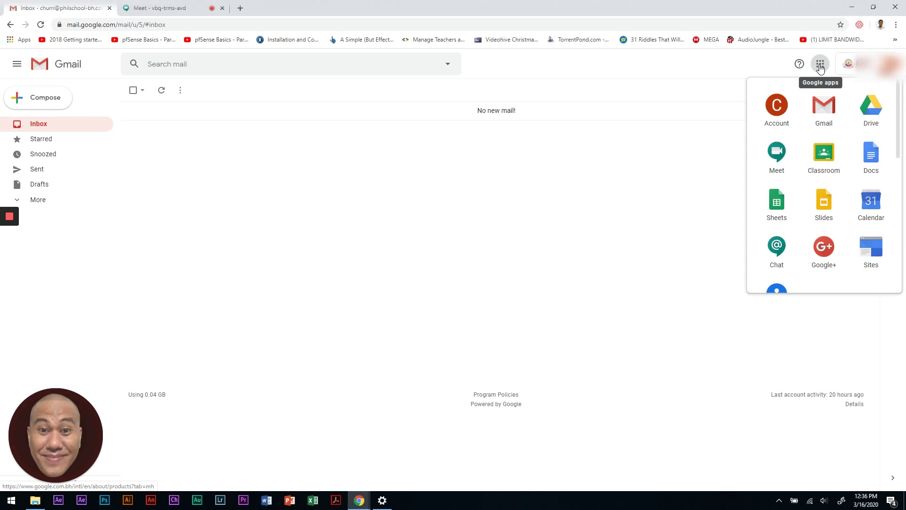
{"action": "left_click", "coordinate": [822, 154]}
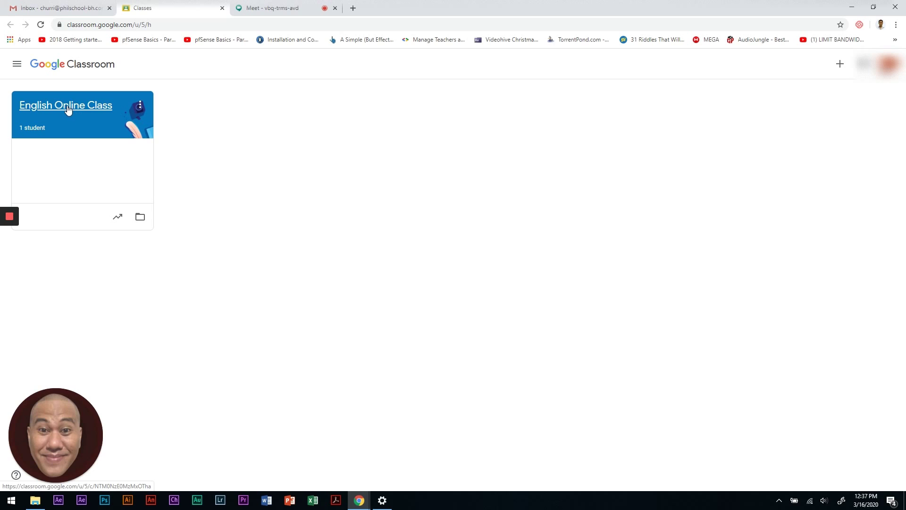
- Open the English Online Class course and dismiss the move-posts-to-top tip
{"action": "left_click", "coordinate": [67, 106]}
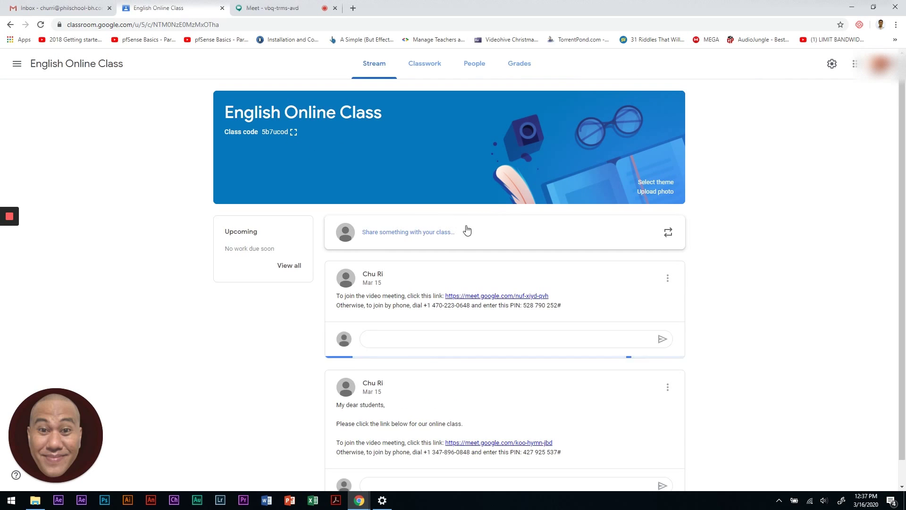
{"action": "scroll", "coordinate": [404, 316], "scroll_direction": "down", "scroll_amount": 1}
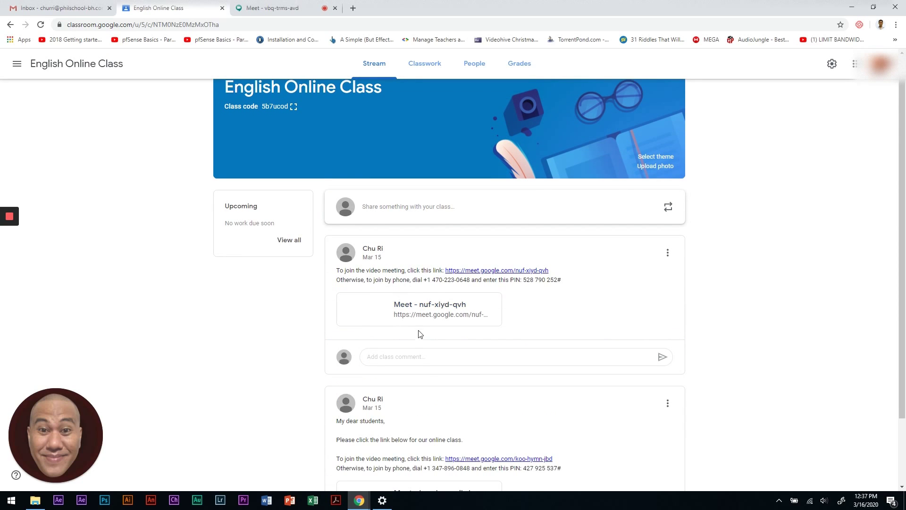
{"action": "scroll", "coordinate": [419, 333], "scroll_direction": "down", "scroll_amount": 2}
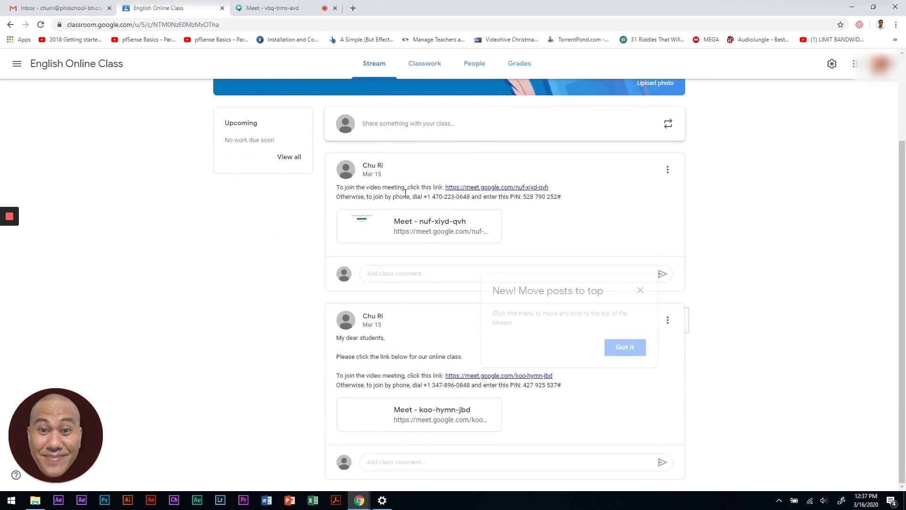
{"action": "left_click", "coordinate": [640, 289]}
{"action": "scroll", "coordinate": [457, 227], "scroll_direction": "up", "scroll_amount": 3}
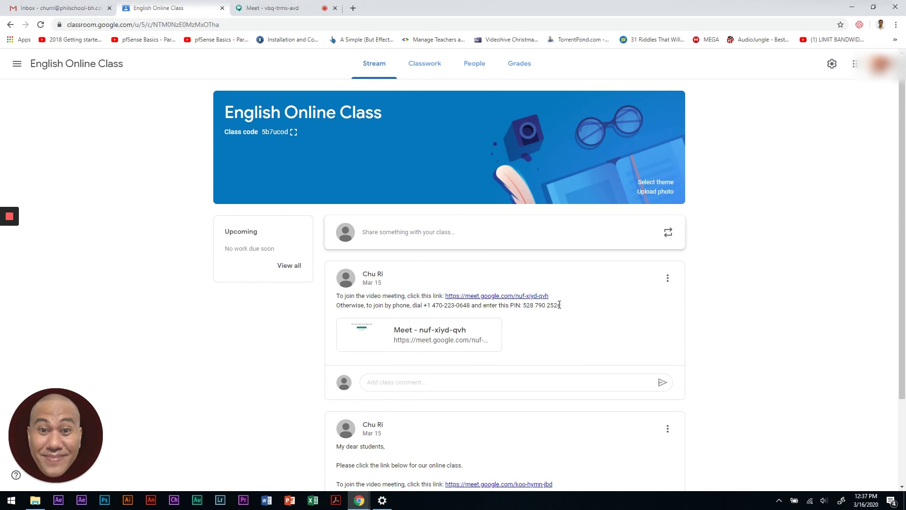
{"action": "scroll", "coordinate": [559, 305], "scroll_direction": "down", "scroll_amount": 2}
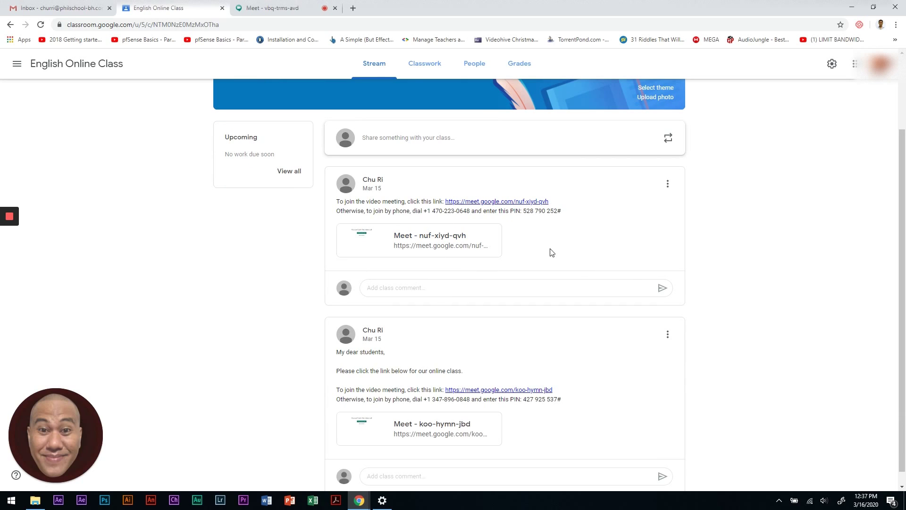
{"action": "scroll", "coordinate": [457, 239], "scroll_direction": "up", "scroll_amount": 2}
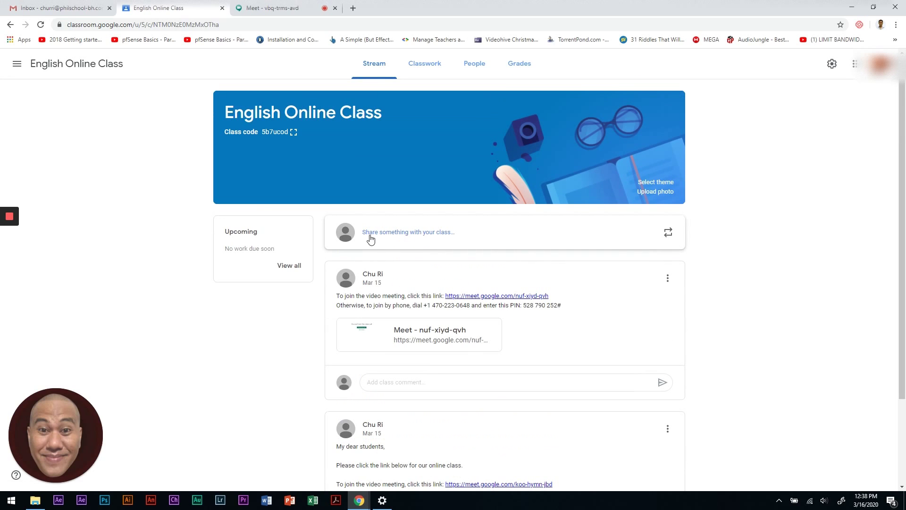
- Check the Classwork page's Create options without choosing one, then go back to the Stream
{"action": "left_click", "coordinate": [425, 67]}
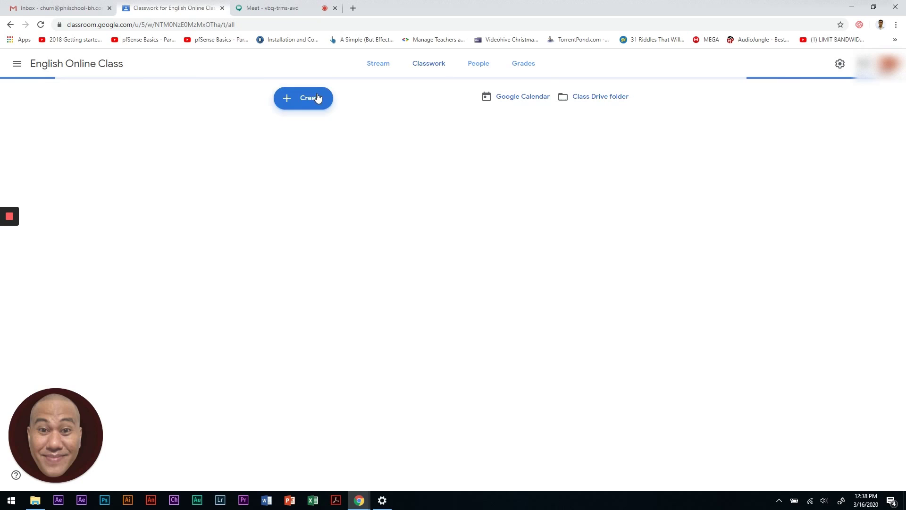
{"action": "left_click", "coordinate": [316, 97]}
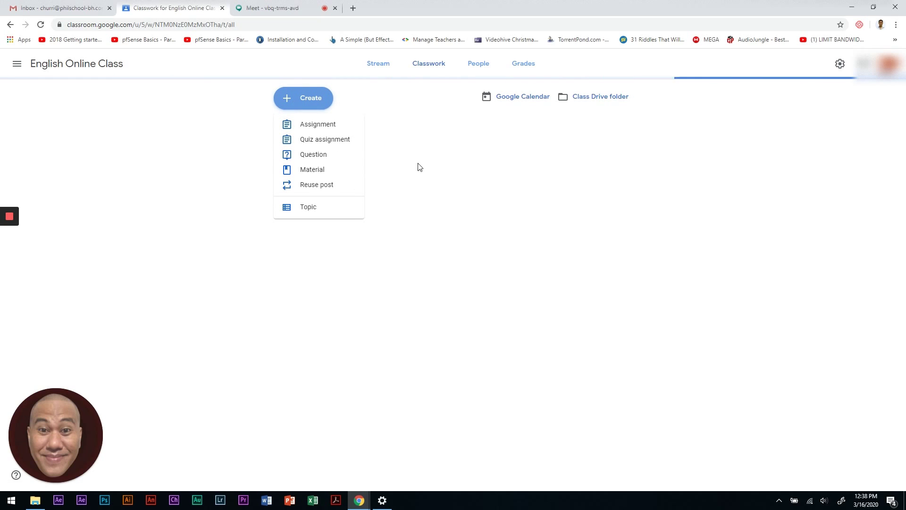
{"action": "left_click", "coordinate": [224, 162]}
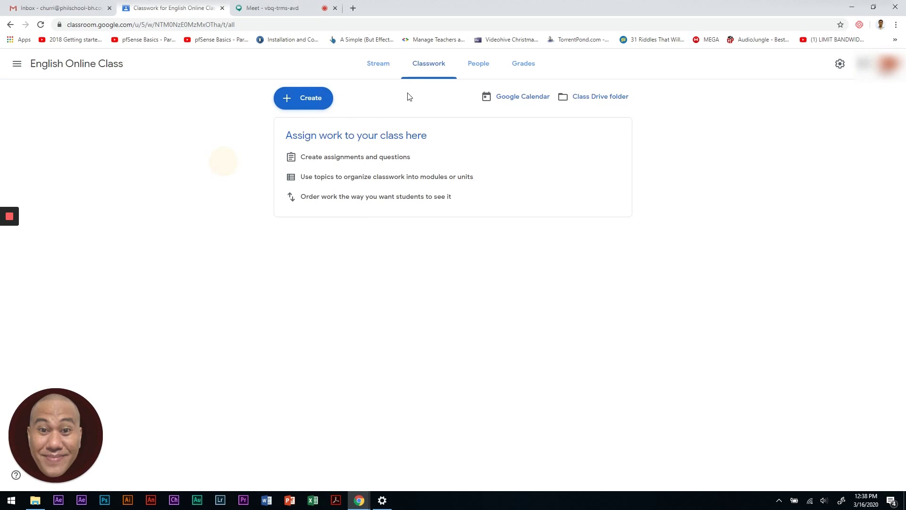
{"action": "left_click", "coordinate": [382, 71]}
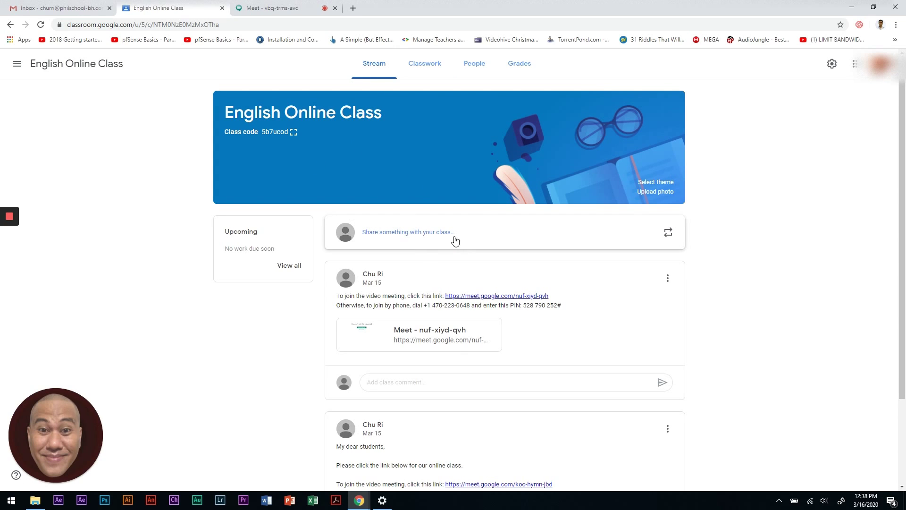
- Start a new class announcement and paste the copied Meet joining info into it
{"action": "left_click", "coordinate": [427, 236]}
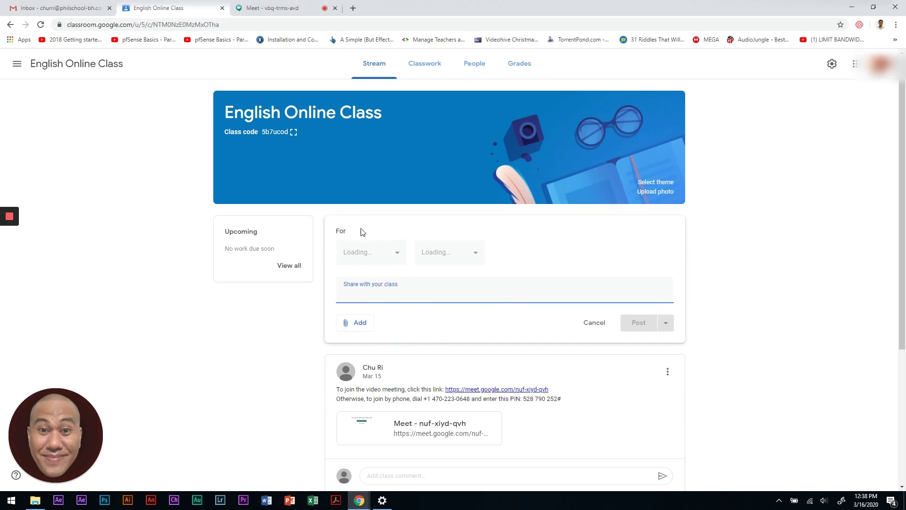
{"action": "right_click", "coordinate": [395, 301]}
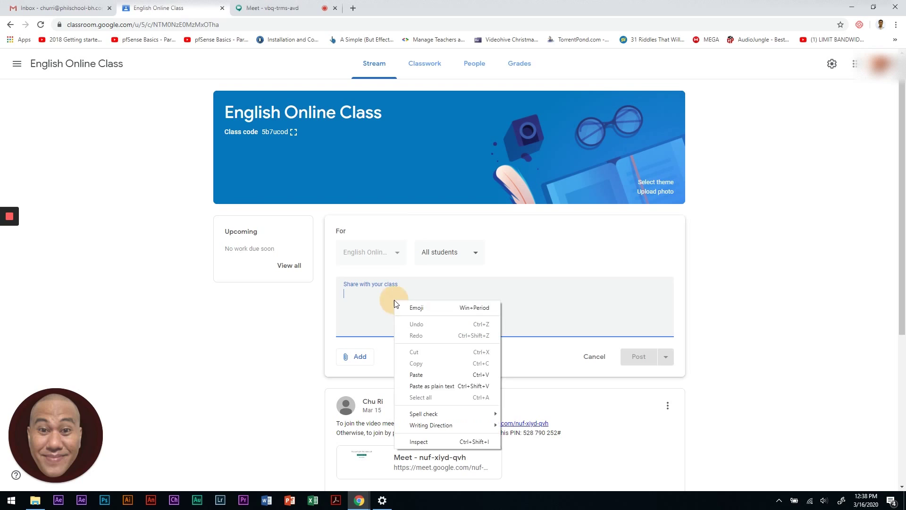
{"action": "left_click", "coordinate": [420, 375]}
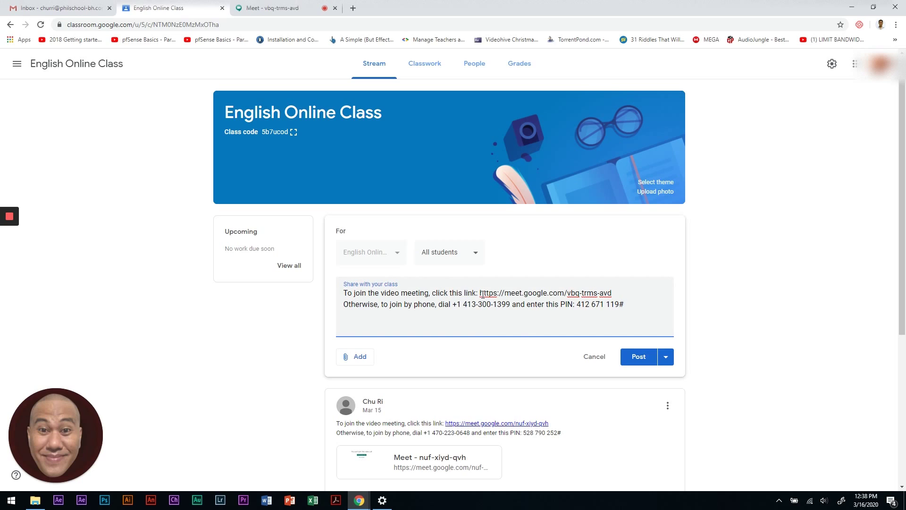
{"action": "left_click_drag", "start_coordinate": [481, 293], "coordinate": [612, 288]}
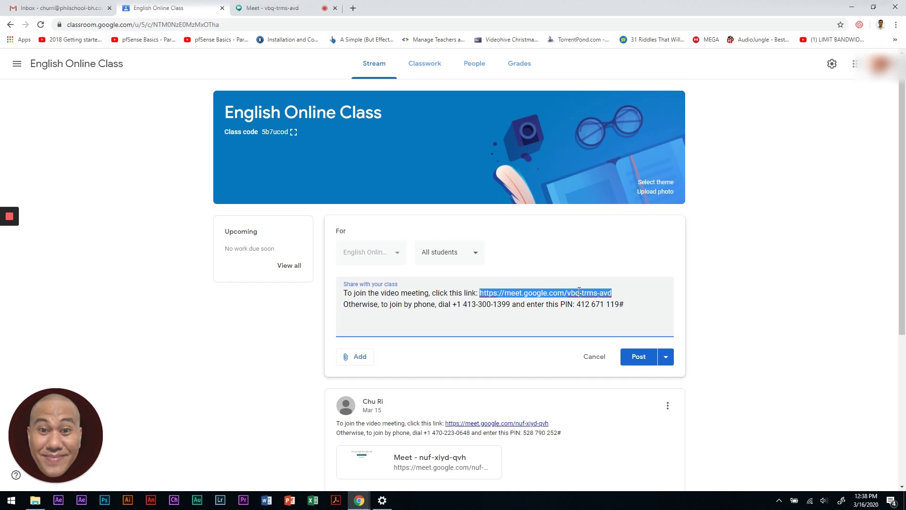
{"action": "right_click", "coordinate": [574, 292]}
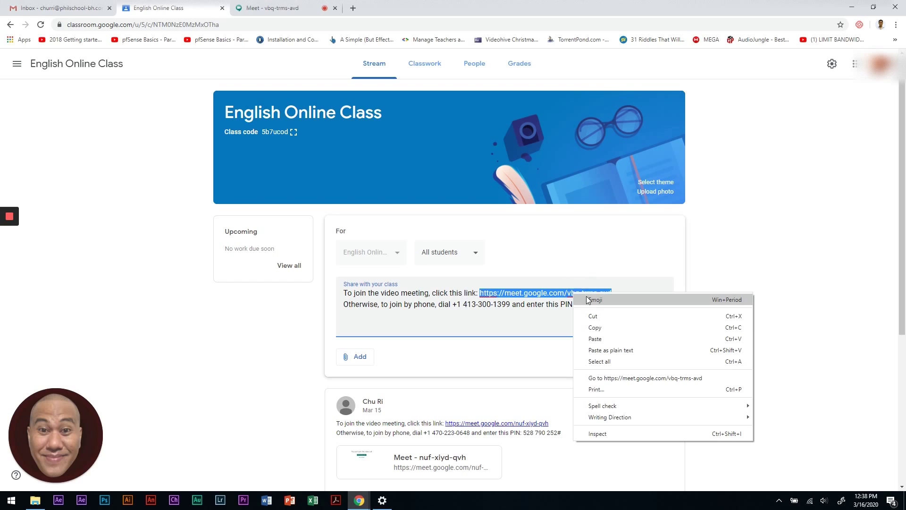
{"action": "left_click", "coordinate": [608, 328]}
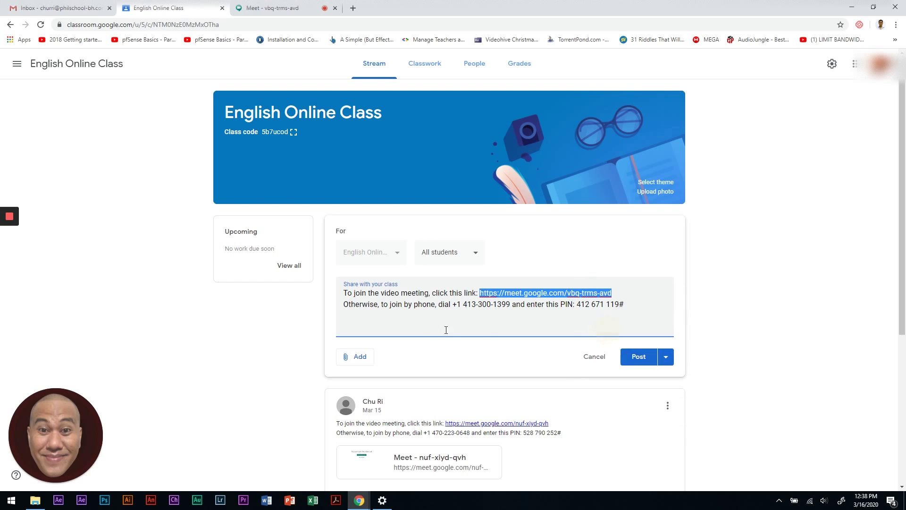
{"action": "left_click", "coordinate": [407, 354]}
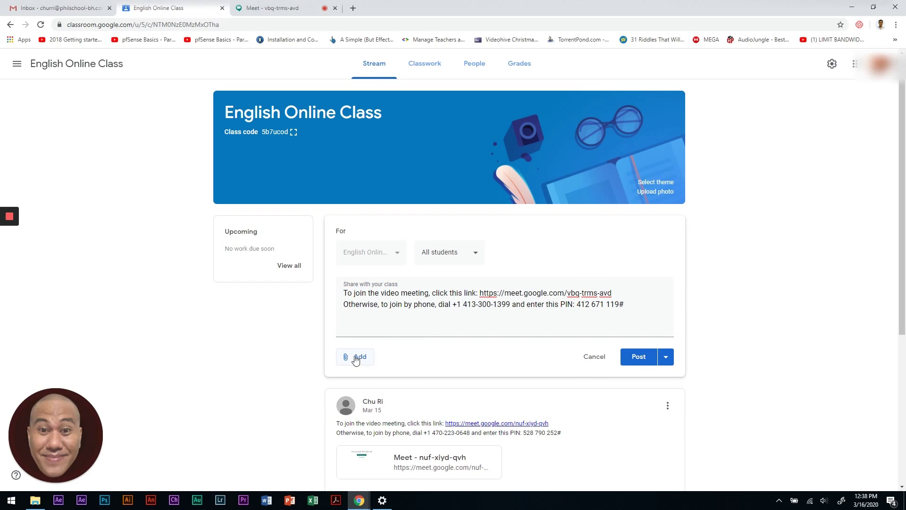
{"action": "scroll", "coordinate": [386, 318], "scroll_direction": "down", "scroll_amount": 2}
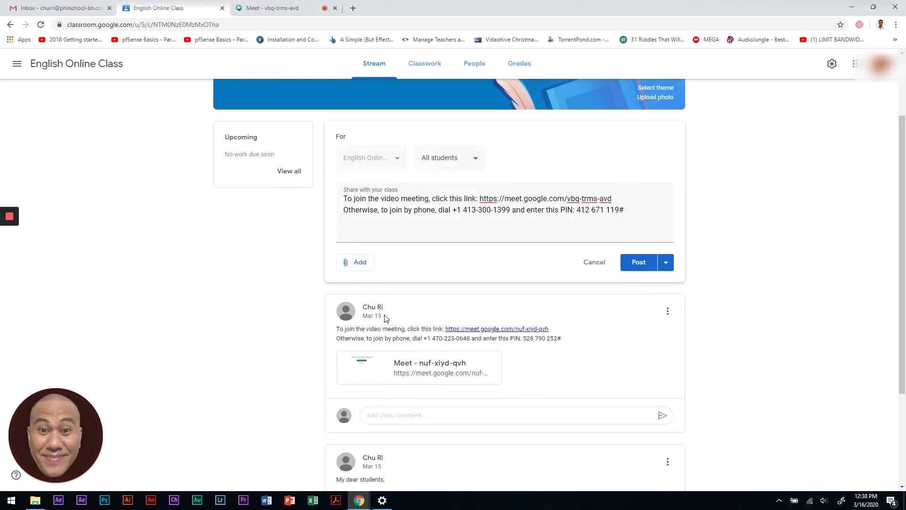
{"action": "left_click", "coordinate": [360, 267]}
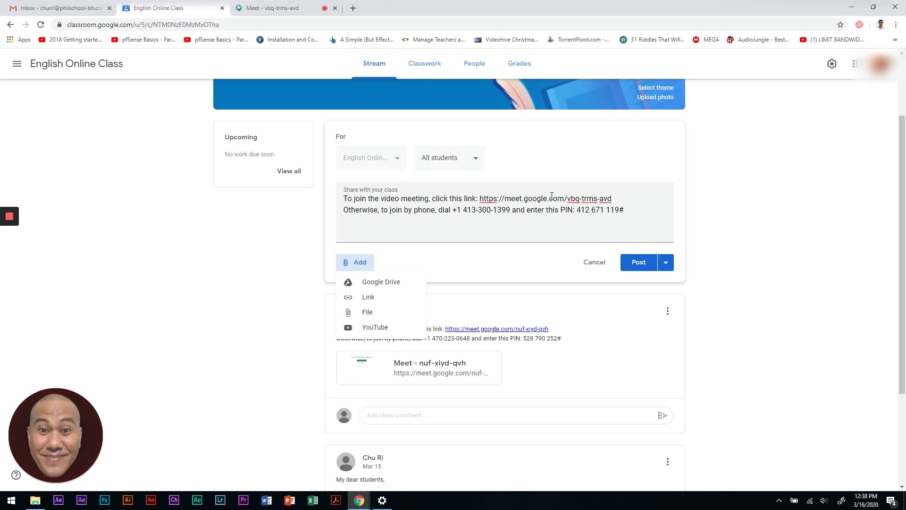
{"action": "left_click", "coordinate": [369, 298]}
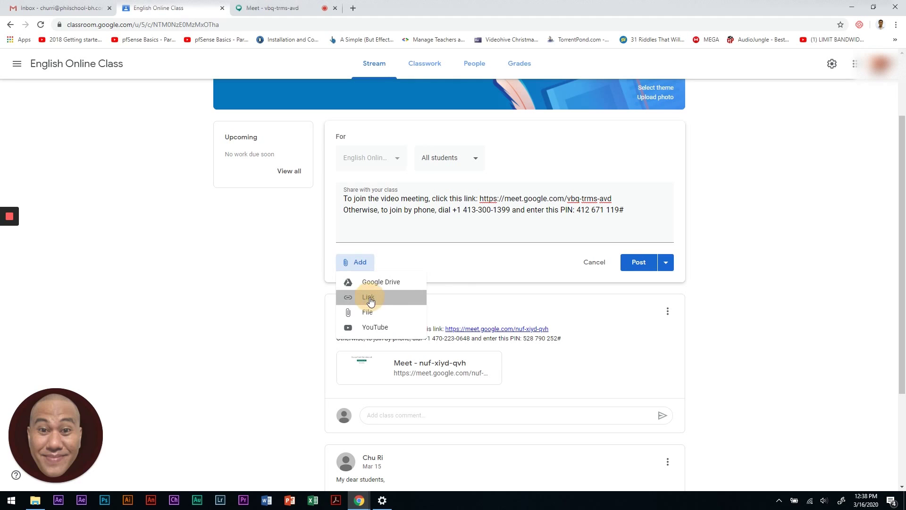
{"action": "right_click", "coordinate": [417, 278]}
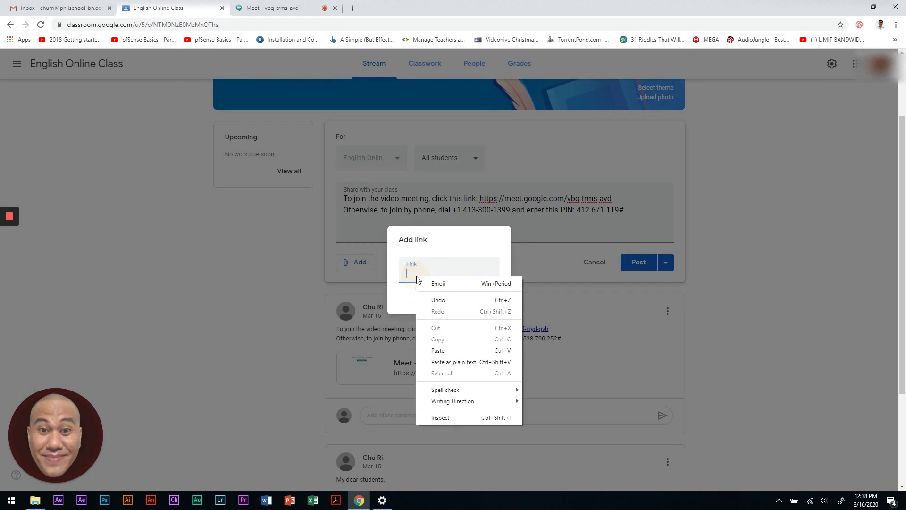
{"action": "left_click", "coordinate": [437, 350]}
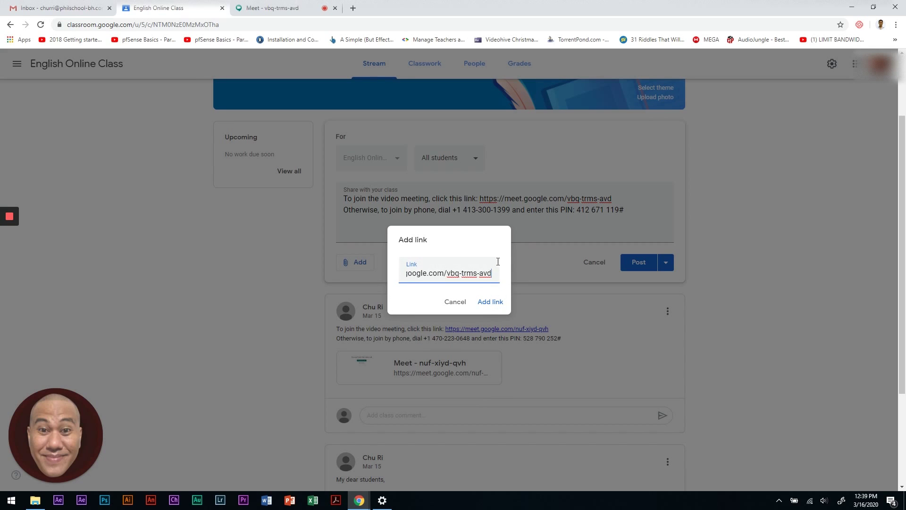
{"action": "left_click", "coordinate": [486, 301]}
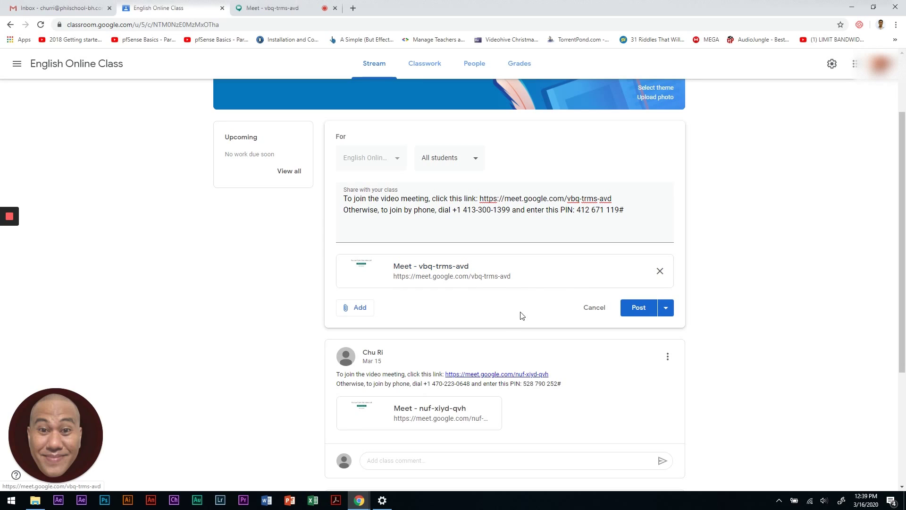
- Review the Post dropdown alternatives without changing them, then go to the Meet call tab
{"action": "left_click", "coordinate": [666, 310]}
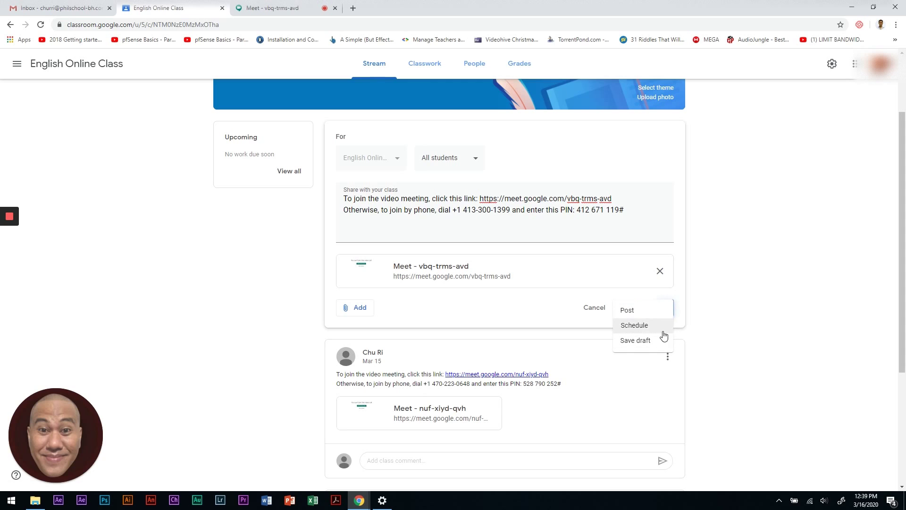
{"action": "left_click", "coordinate": [739, 317]}
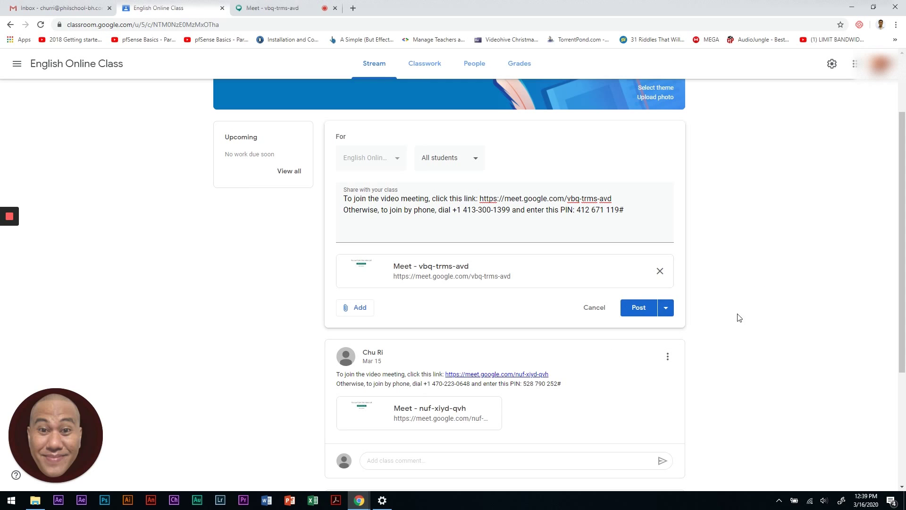
{"action": "left_click", "coordinate": [269, 8]}
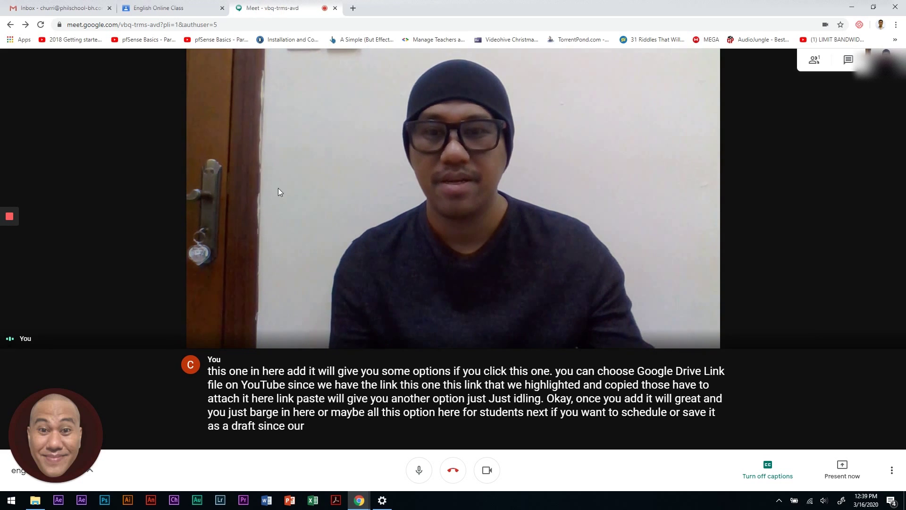
- Go back to the English Online Class tab with the announcement draft
{"action": "left_click", "coordinate": [173, 9]}
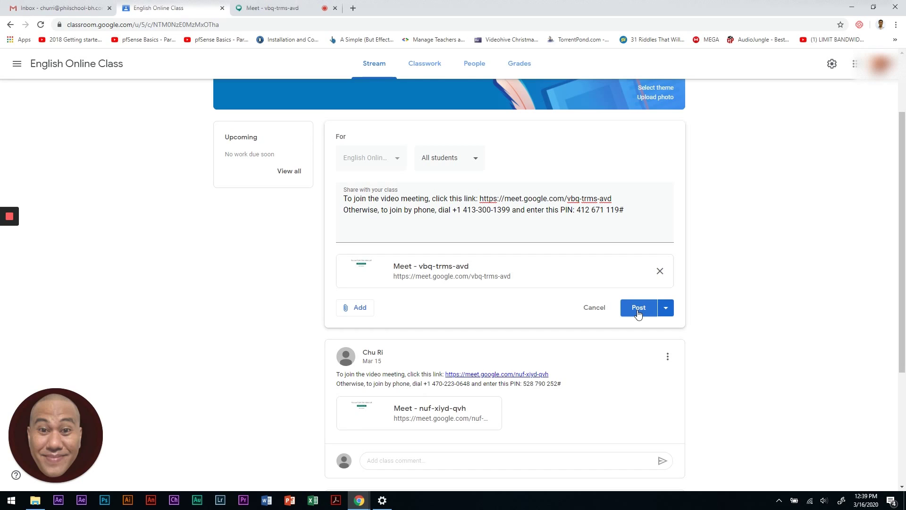
{"action": "left_click", "coordinate": [638, 309]}
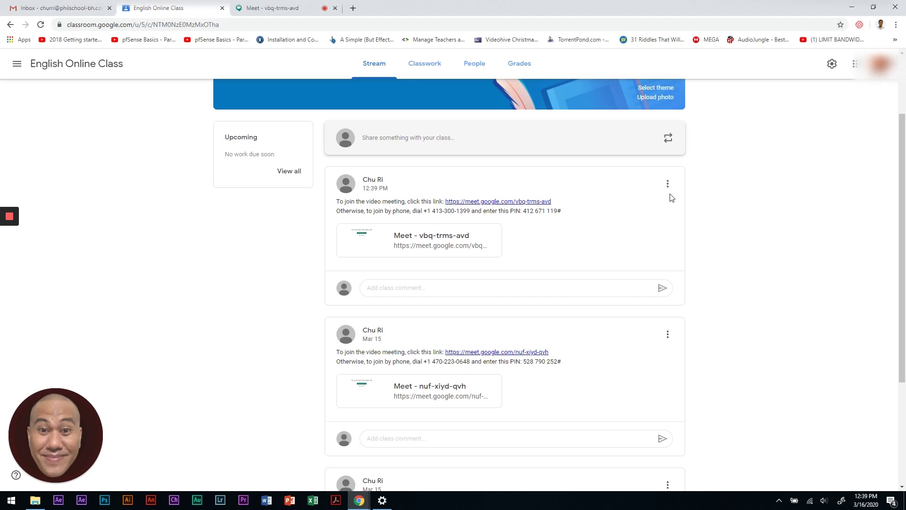
{"action": "scroll", "coordinate": [423, 130], "scroll_direction": "up", "scroll_amount": 2}
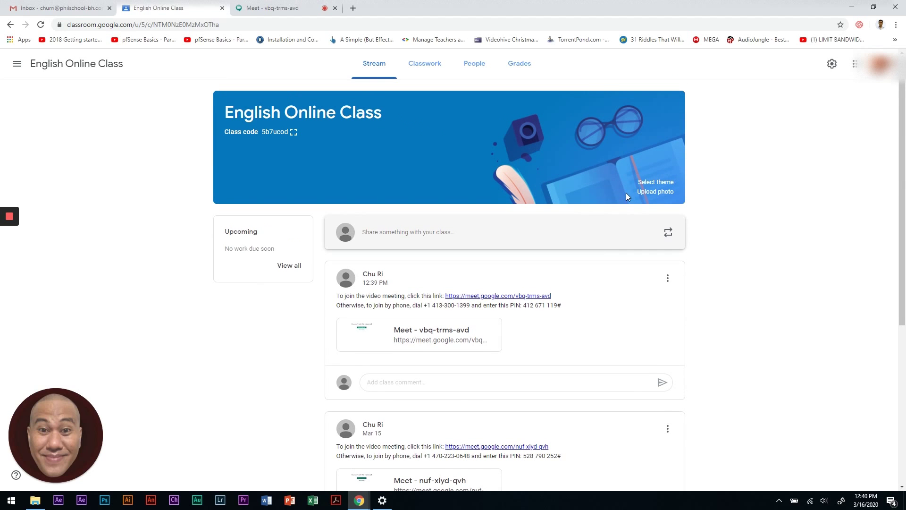
{"action": "key", "text": "alt+Tab"}
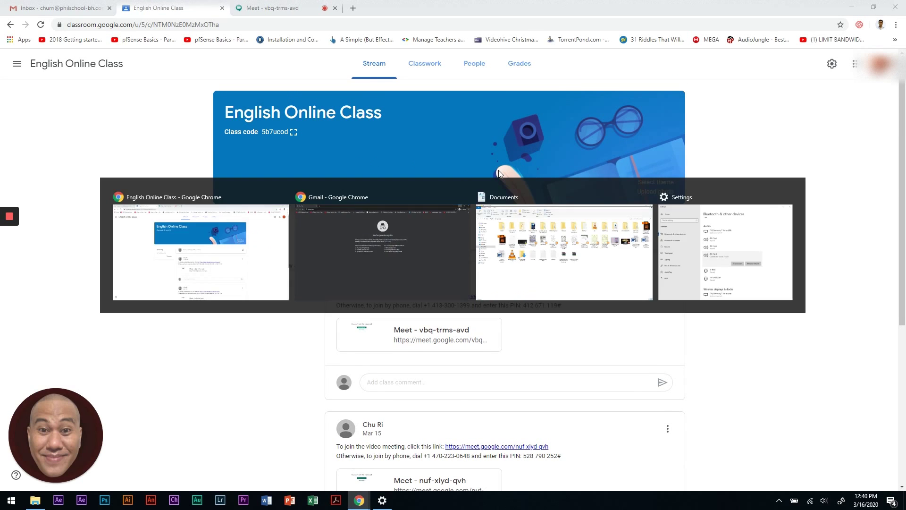
- Sign in with the student's saved school address and account password
{"action": "left_click", "coordinate": [413, 253]}
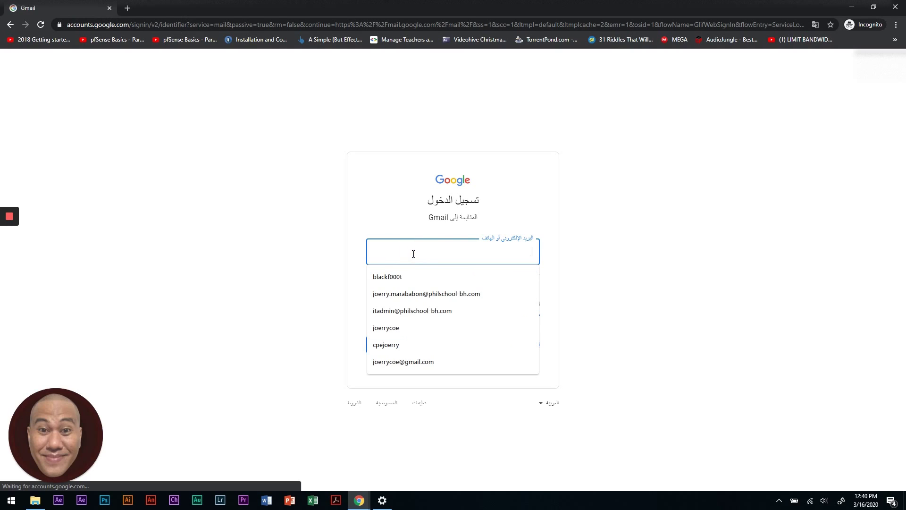
{"action": "key", "text": "Down"}
{"action": "key", "text": "Down"}
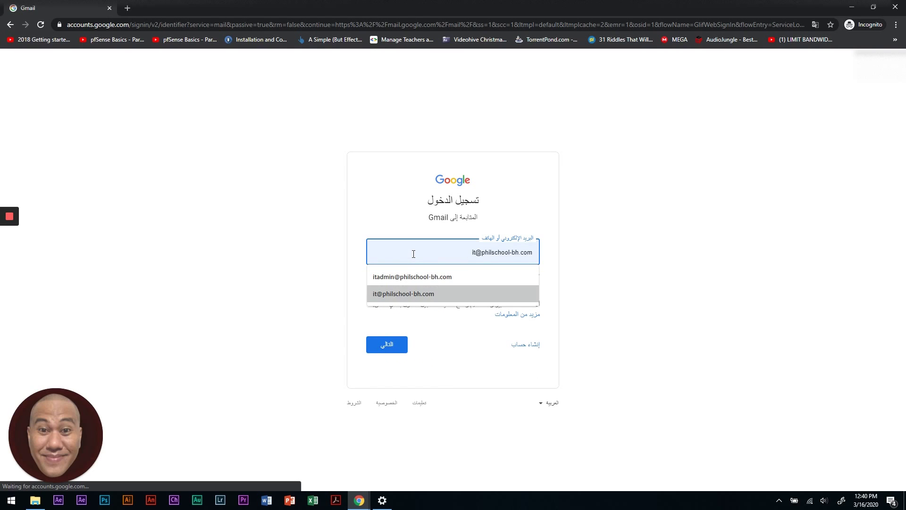
{"action": "key", "text": "Return"}
{"action": "key", "text": "Return"}
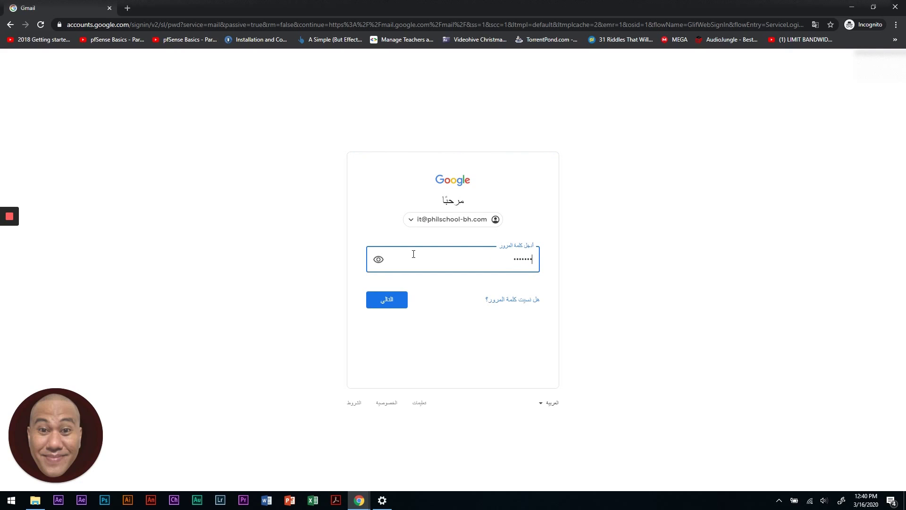
{"action": "key", "text": "Return"}
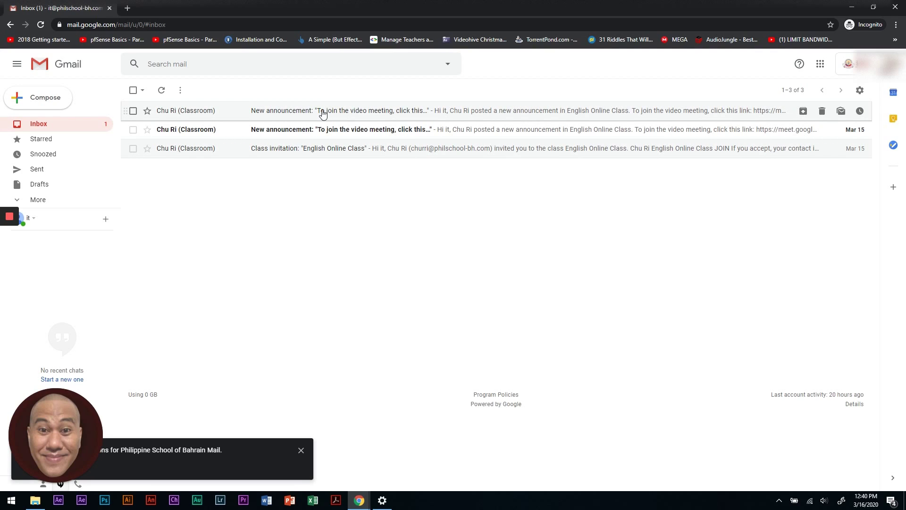
- Open the newest New announcement email and follow its OPEN button into Classroom
{"action": "left_click", "coordinate": [323, 113]}
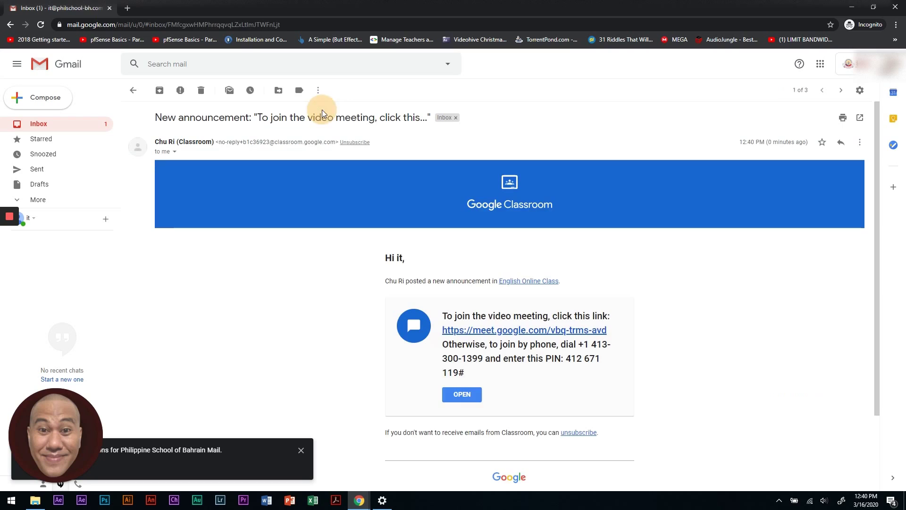
{"action": "scroll", "coordinate": [654, 284], "scroll_direction": "down", "scroll_amount": 2}
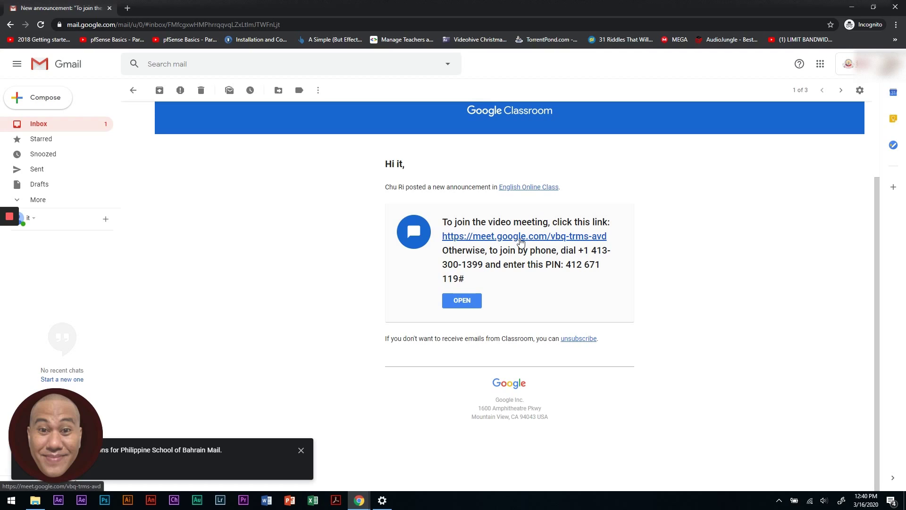
{"action": "left_click", "coordinate": [461, 301]}
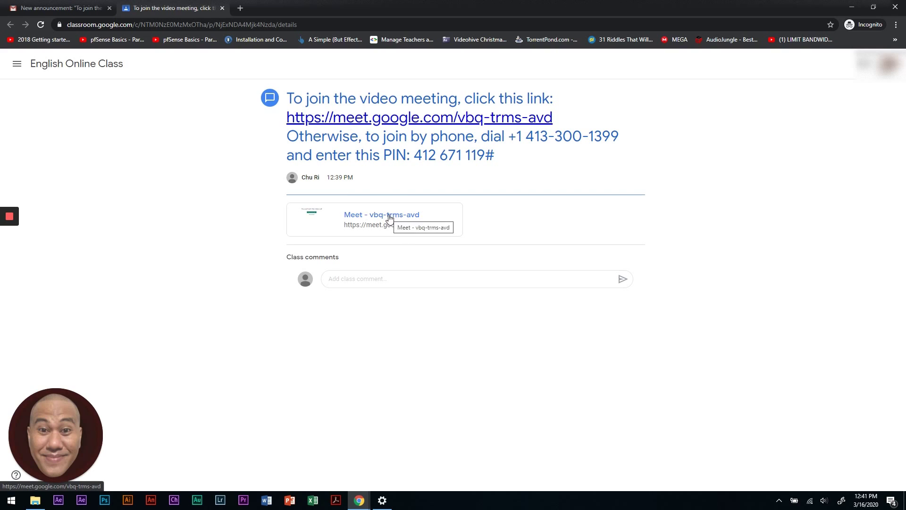
- Open the attached Meet link, allow camera and microphone, and join englishonlineclass
{"action": "left_click", "coordinate": [366, 224]}
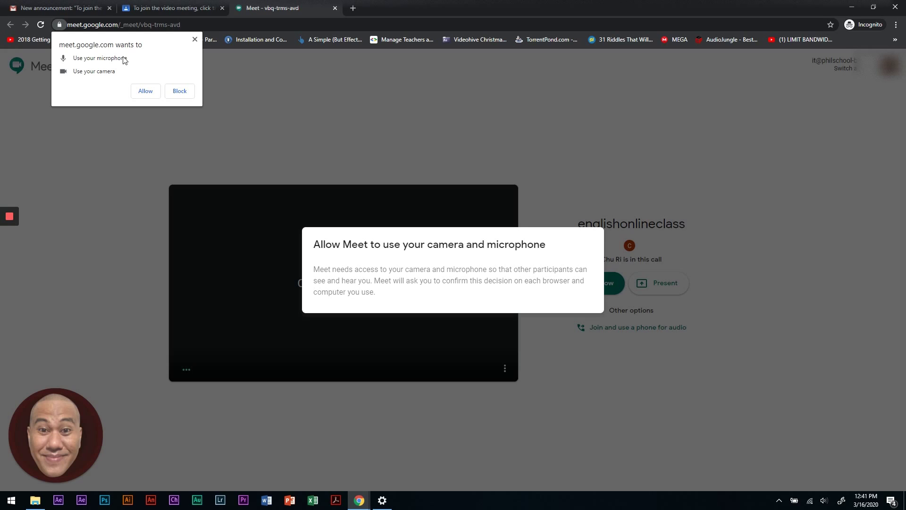
{"action": "left_click", "coordinate": [146, 92]}
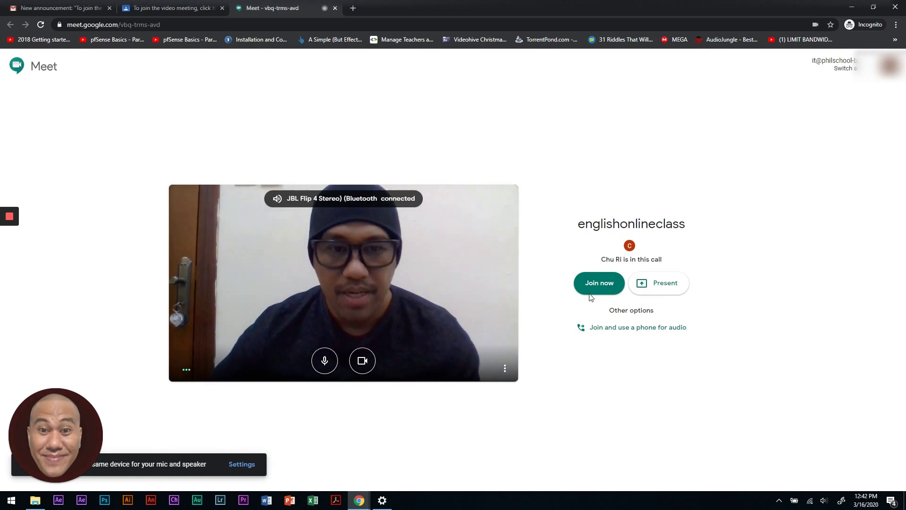
{"action": "left_click", "coordinate": [604, 286]}
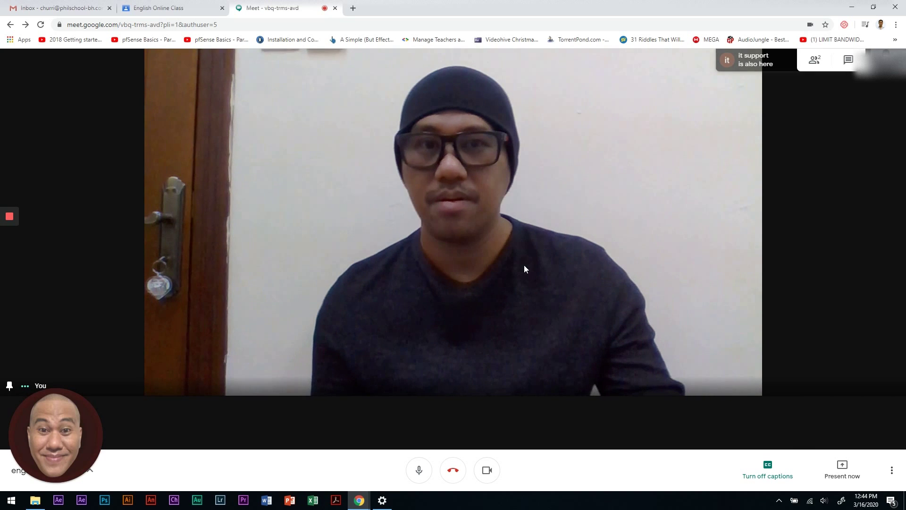
- Mute the student's microphone in the call with Ctrl+D
{"action": "key", "text": "ctrl+d"}
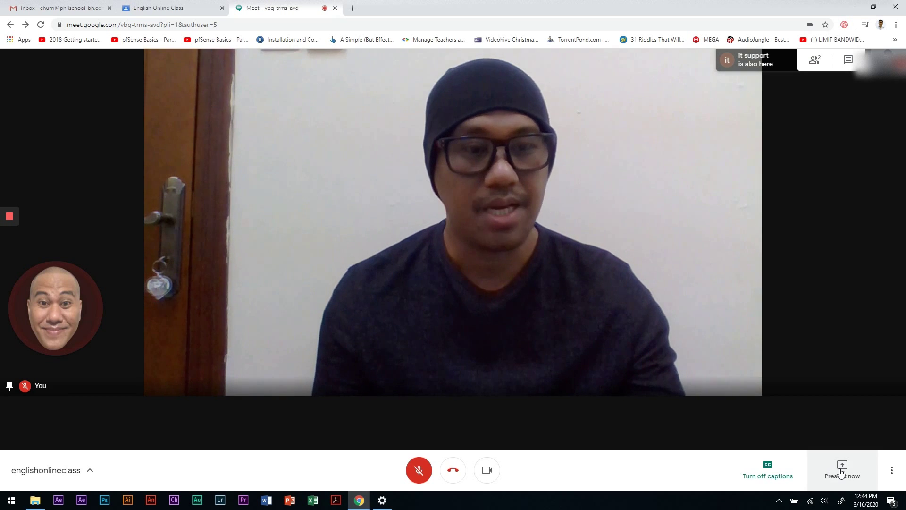
- Confirm PowerPoint's start window is open, then pick 'A window' under Present now
{"action": "left_click", "coordinate": [842, 472]}
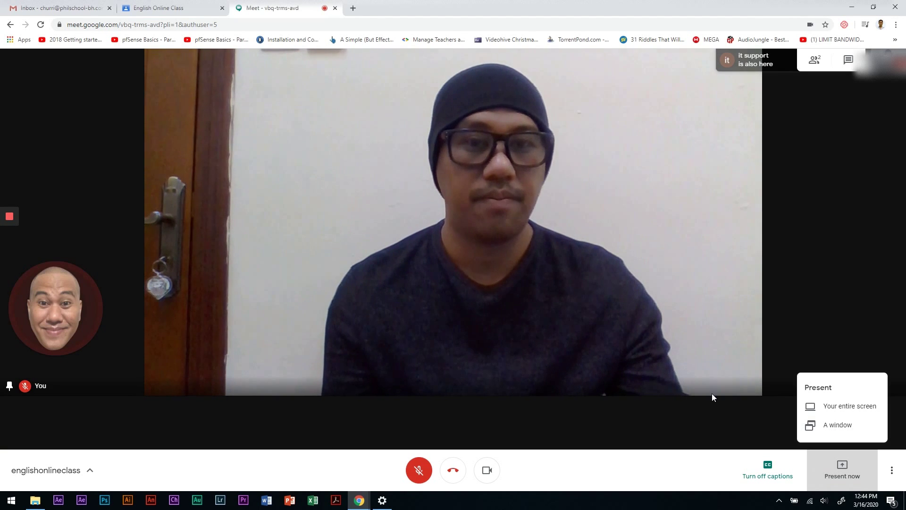
{"action": "left_click", "coordinate": [291, 501]}
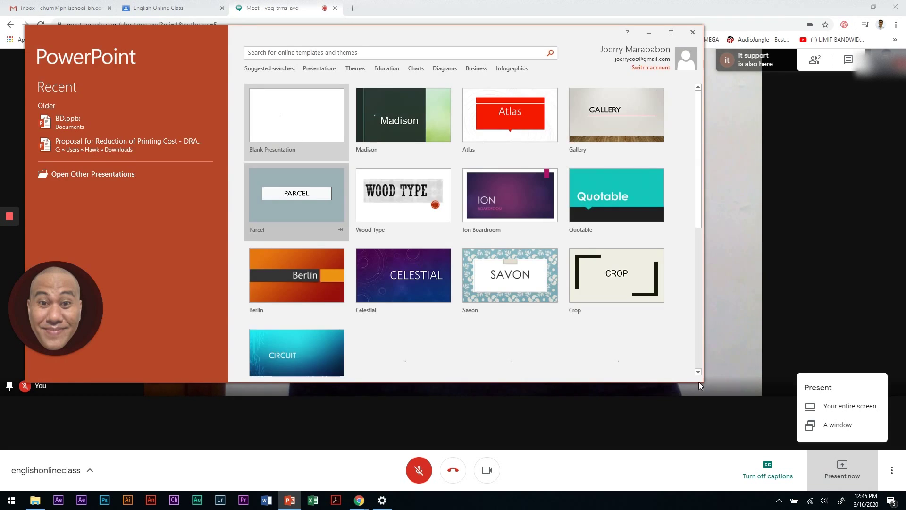
{"action": "left_click", "coordinate": [833, 238]}
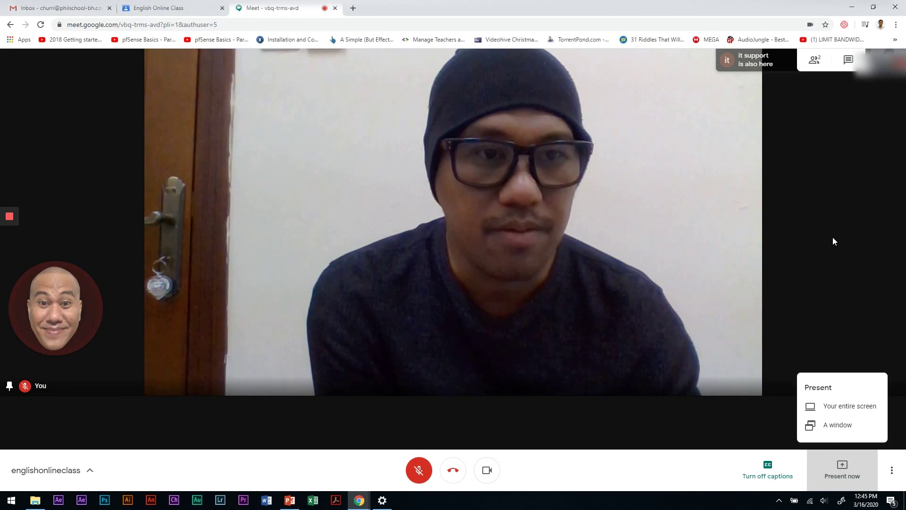
{"action": "left_click", "coordinate": [830, 471]}
{"action": "left_click", "coordinate": [832, 431]}
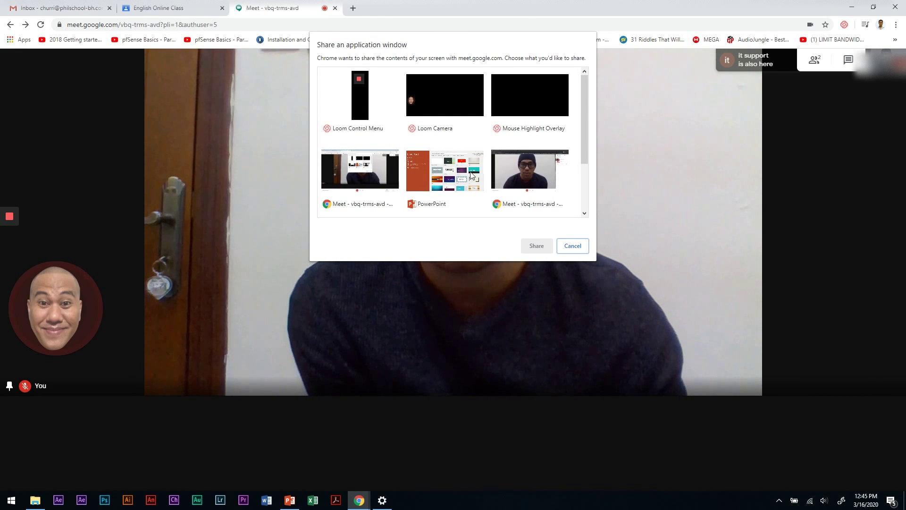
- Select the PowerPoint start screen thumbnail and share that window with the meeting
{"action": "scroll", "coordinate": [472, 170], "scroll_direction": "down", "scroll_amount": 2}
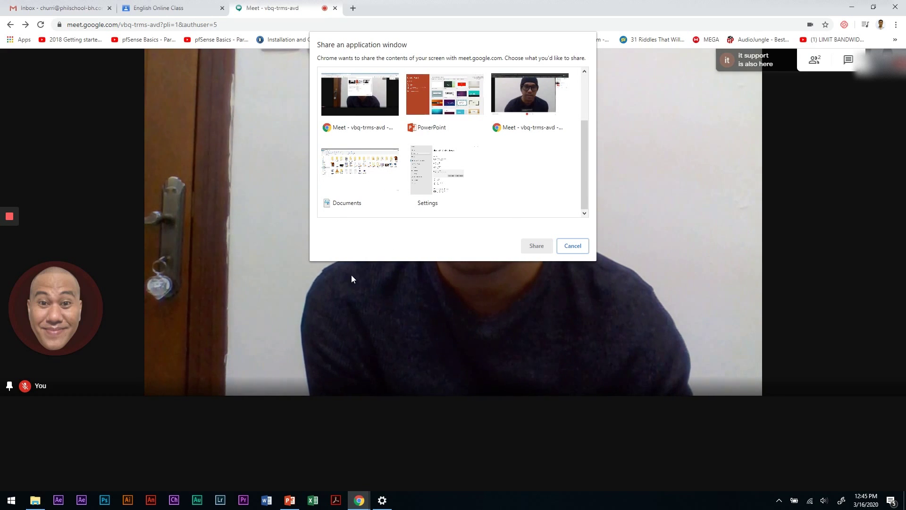
{"action": "scroll", "coordinate": [453, 174], "scroll_direction": "up", "scroll_amount": 2}
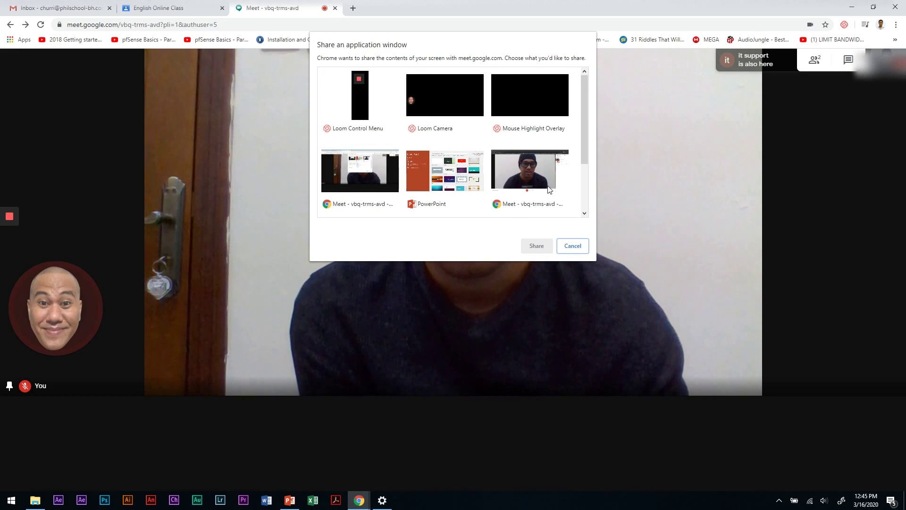
{"action": "left_click", "coordinate": [451, 179]}
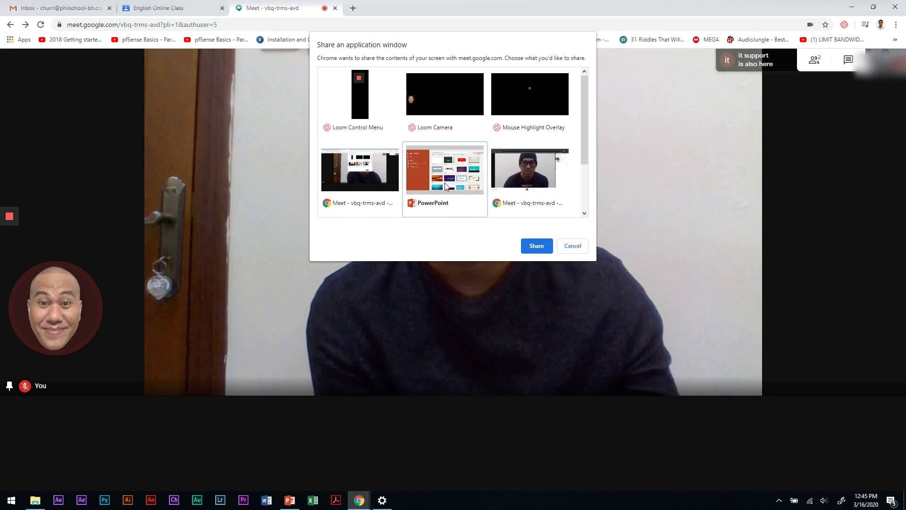
{"action": "key", "text": "Right"}
{"action": "left_click", "coordinate": [465, 187]}
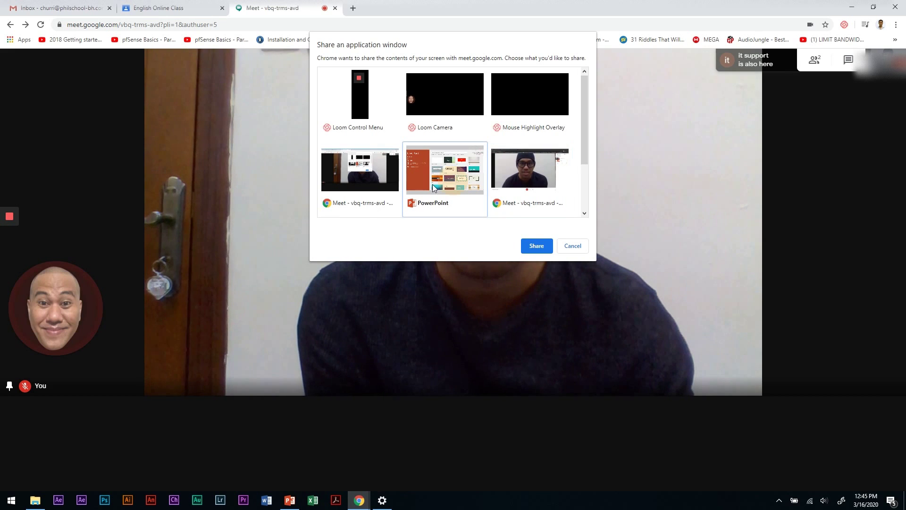
{"action": "left_click", "coordinate": [536, 247]}
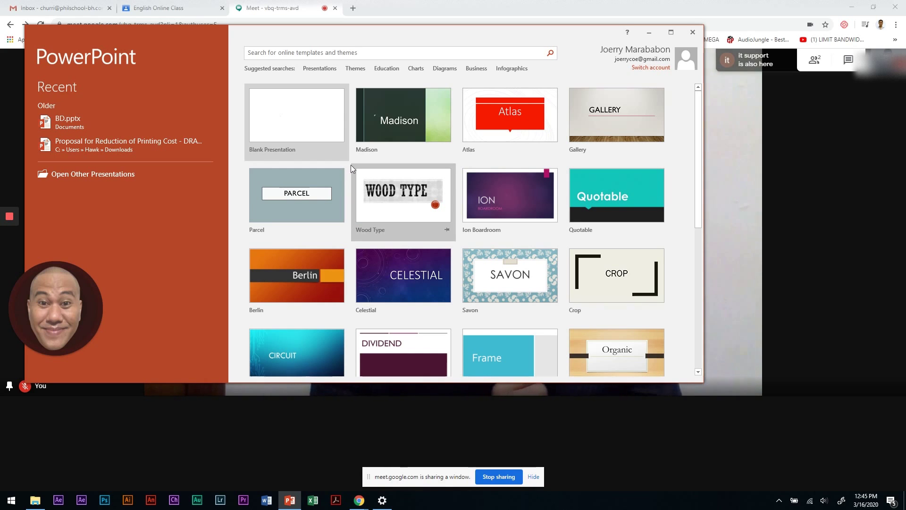
- Create a blank presentation, place the cursor in its title, then bring up Chrome's window previews
{"action": "left_click", "coordinate": [283, 122]}
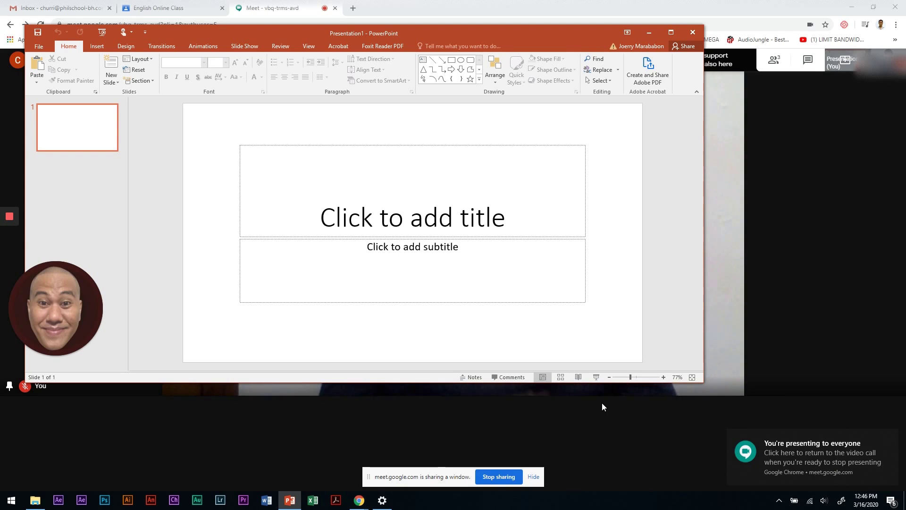
{"action": "left_click", "coordinate": [397, 220]}
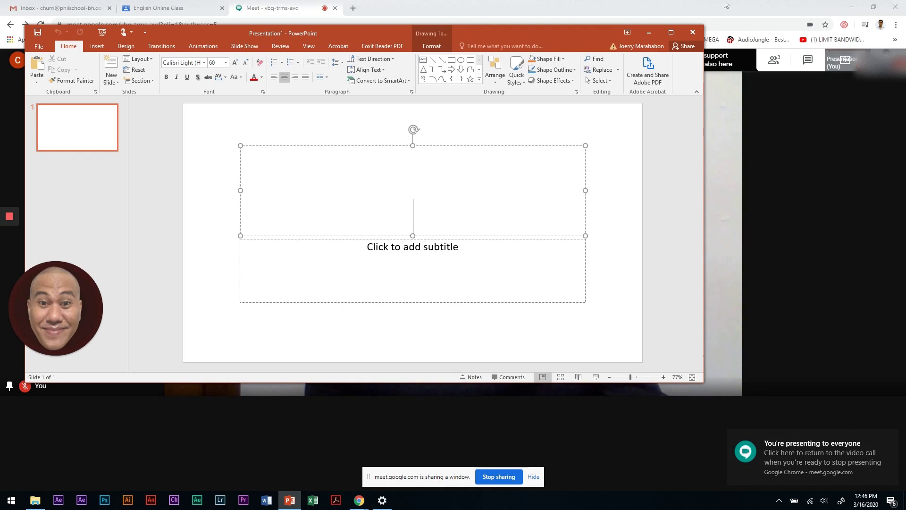
{"action": "left_click", "coordinate": [354, 495]}
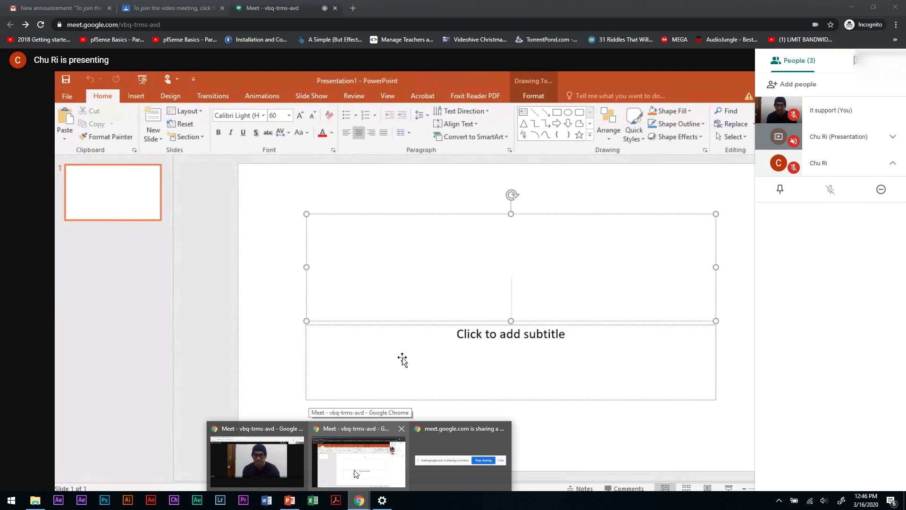
- Check the student's meeting view, then bring the teacher's presenting Meet window back to the front
{"action": "left_click", "coordinate": [355, 473]}
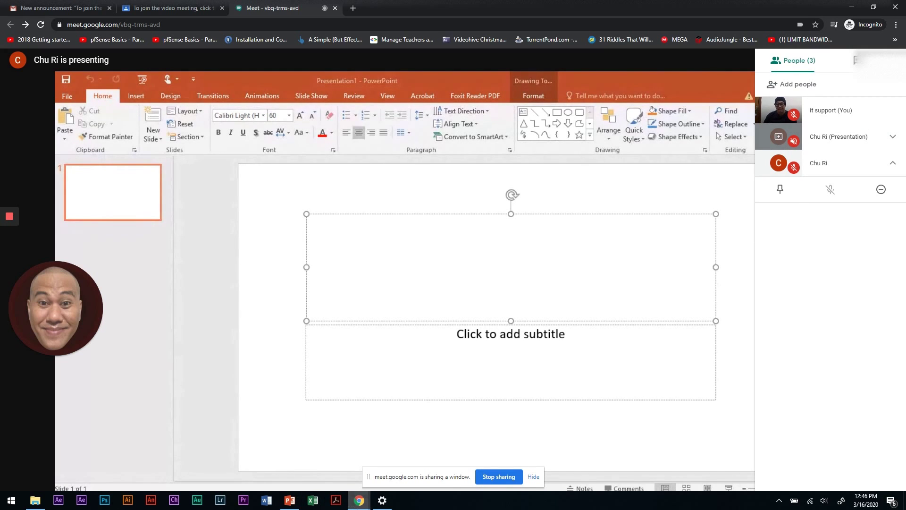
{"action": "left_click", "coordinate": [359, 500]}
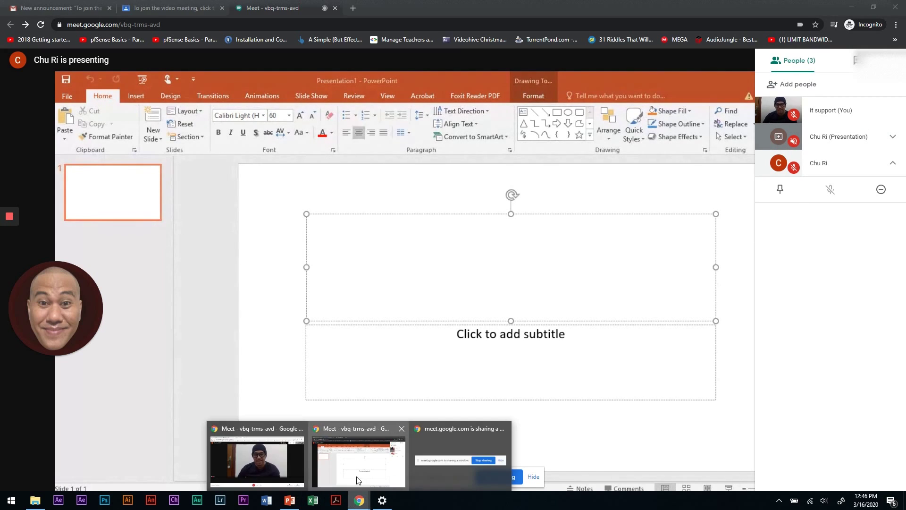
{"action": "left_click", "coordinate": [270, 466]}
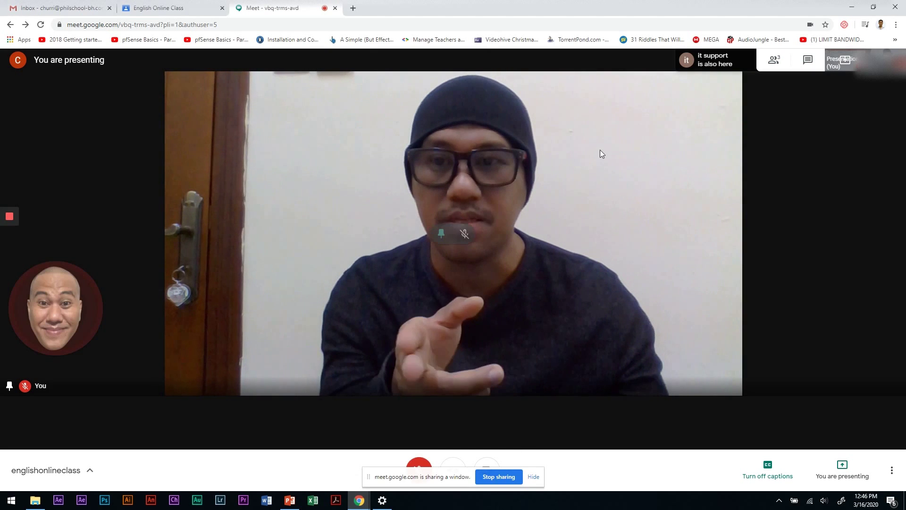
- Compare the PowerPoint presentation with how it appears in the student's meeting view
{"action": "left_click", "coordinate": [296, 503]}
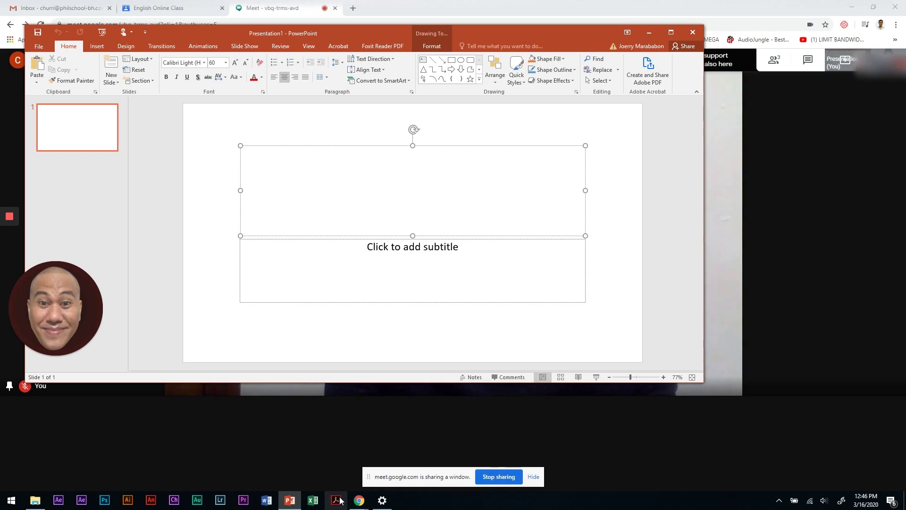
{"action": "left_click", "coordinate": [364, 506]}
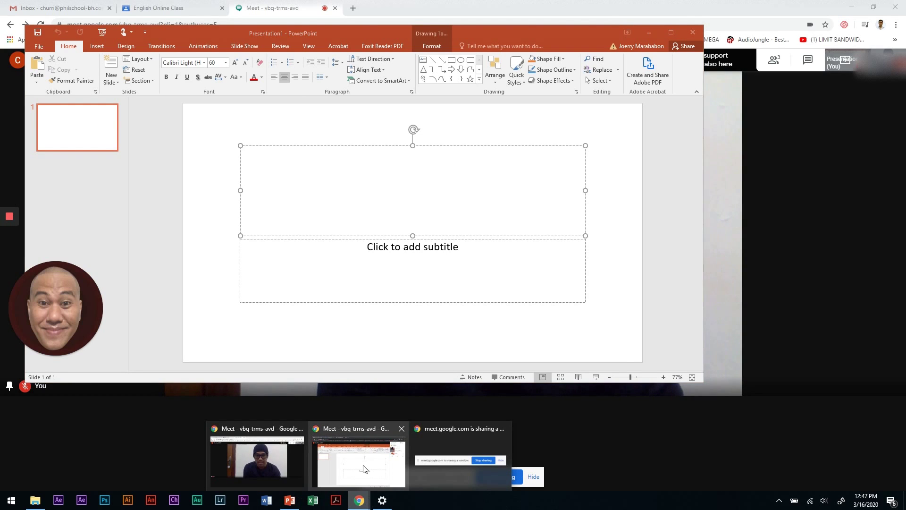
{"action": "left_click", "coordinate": [363, 469]}
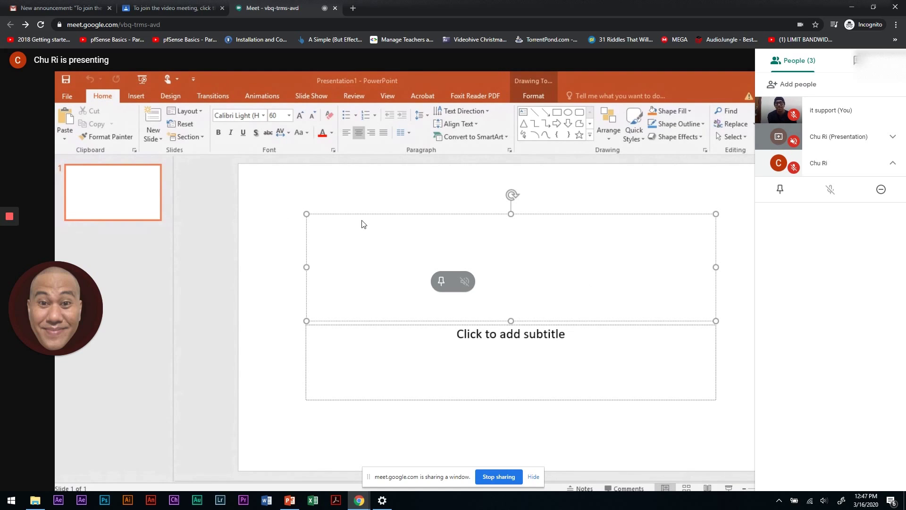
- Stop sharing the PowerPoint window and return to the meeting's camera view
{"action": "mouse_move", "coordinate": [354, 502]}
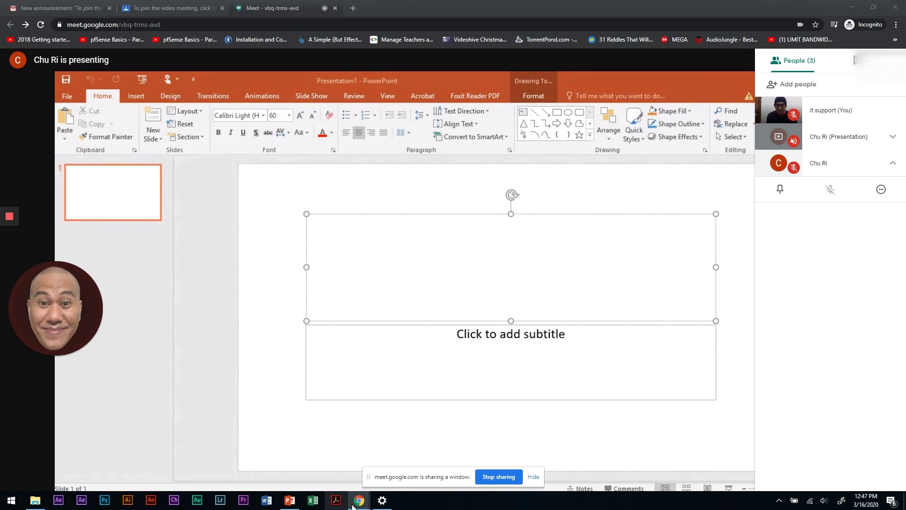
{"action": "left_click", "coordinate": [297, 504]}
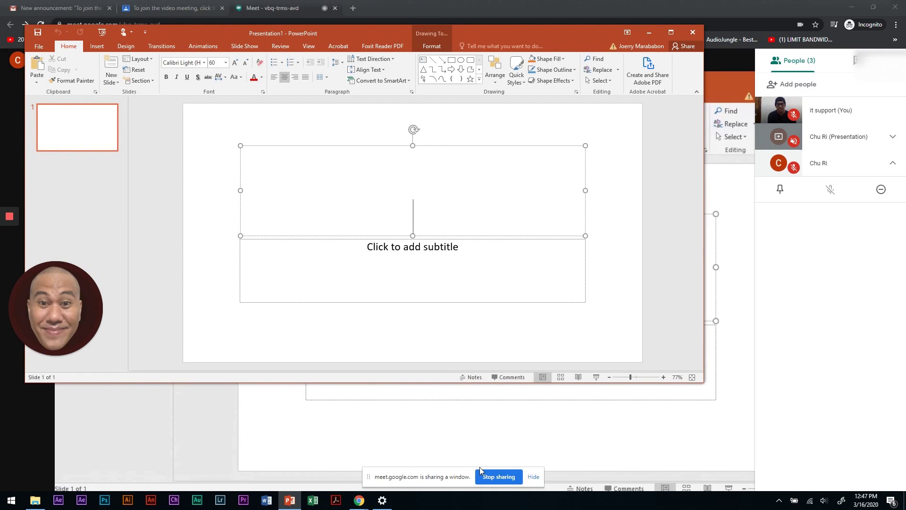
{"action": "left_click", "coordinate": [486, 476]}
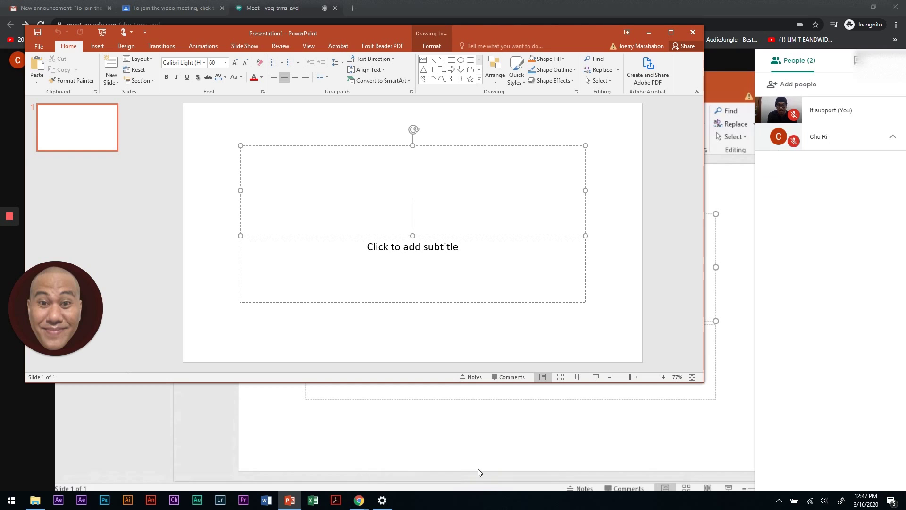
{"action": "left_click", "coordinate": [672, 415]}
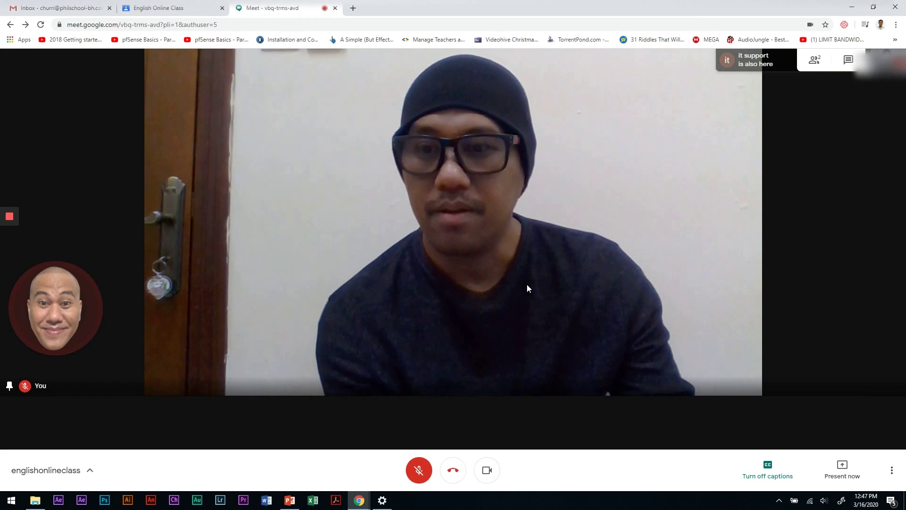
- Switch to the 'English Online Class' stream showing the posted Meet joining info
{"action": "left_click", "coordinate": [175, 8]}
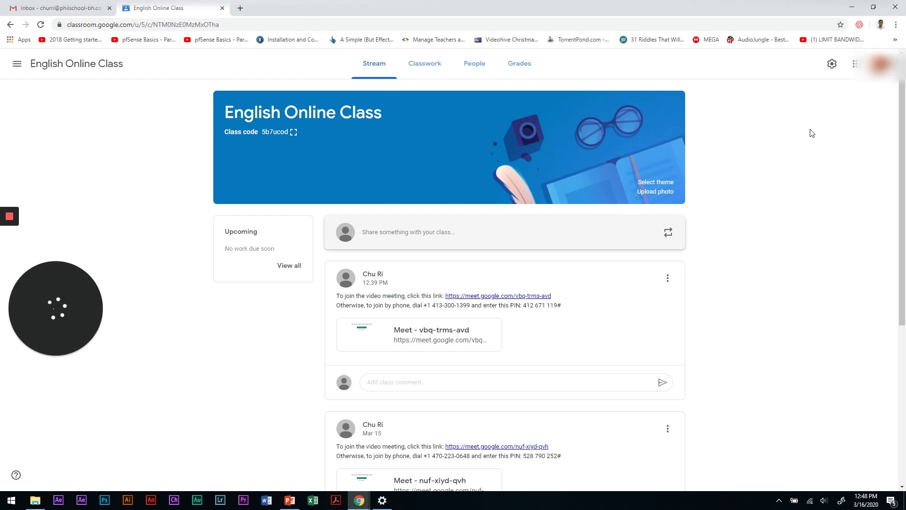
{"action": "mouse_move", "coordinate": [14, 215]}
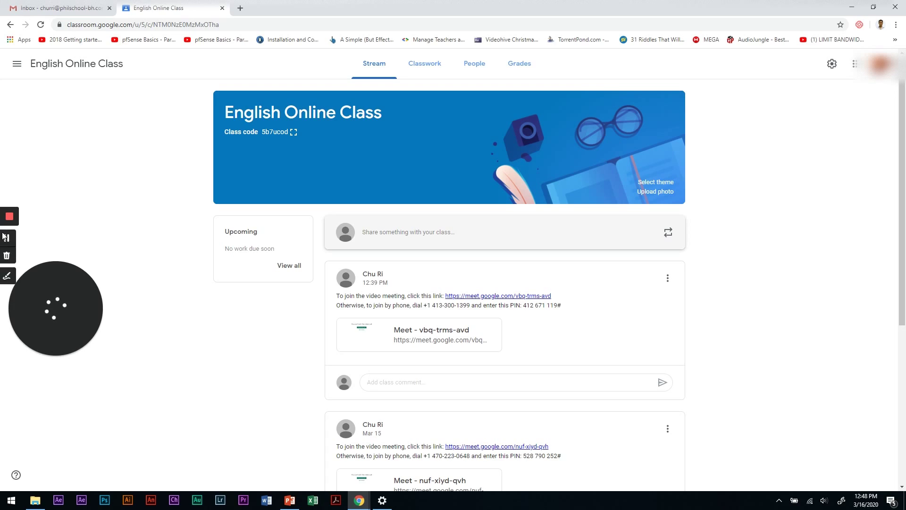